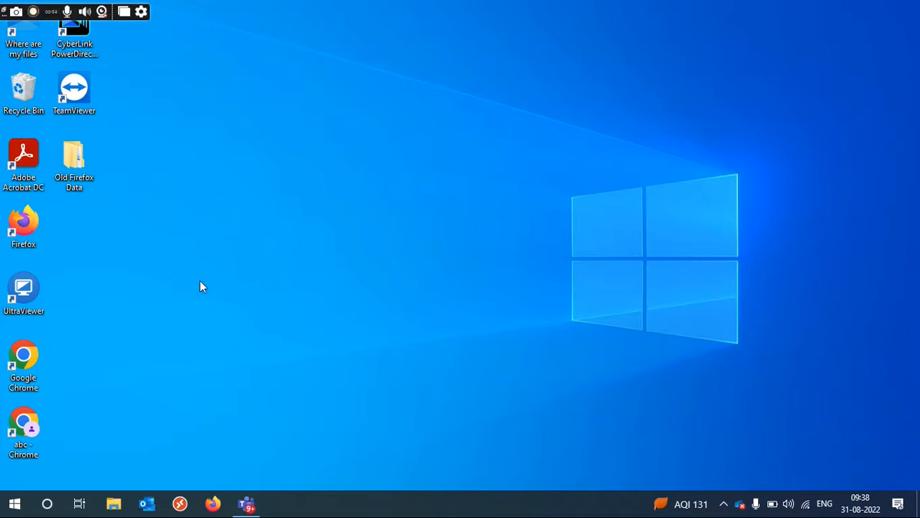
Step: Launch Google Chrome with the Person 1 profile and open the browser settings
{"action": "double_click", "coordinate": [23, 354]}
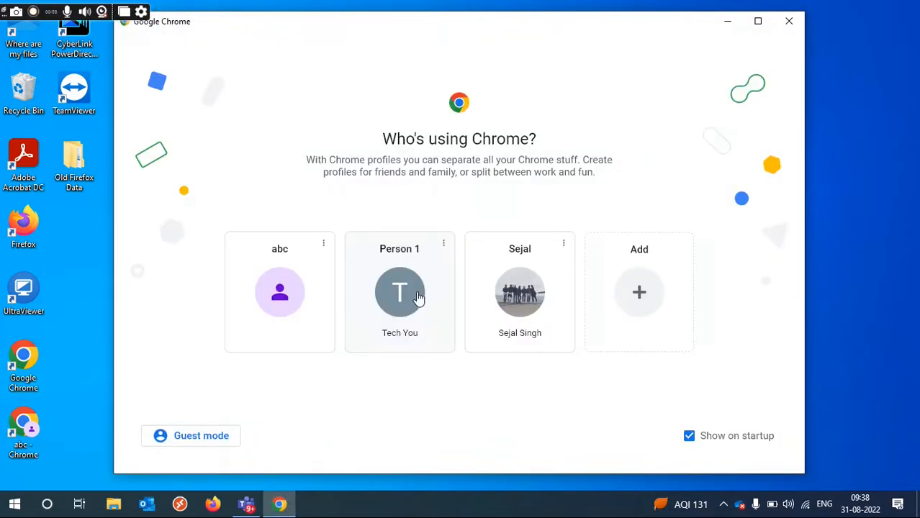
{"action": "left_click", "coordinate": [399, 281]}
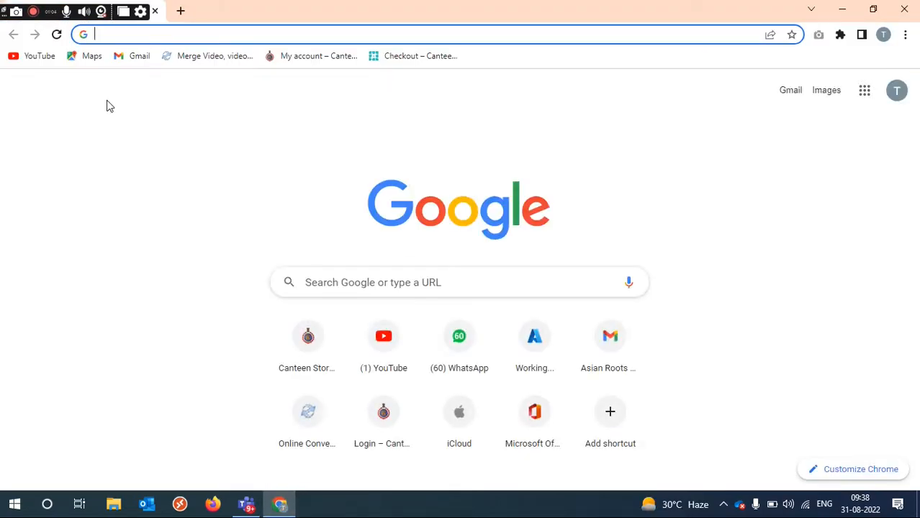
{"action": "left_click", "coordinate": [905, 35]}
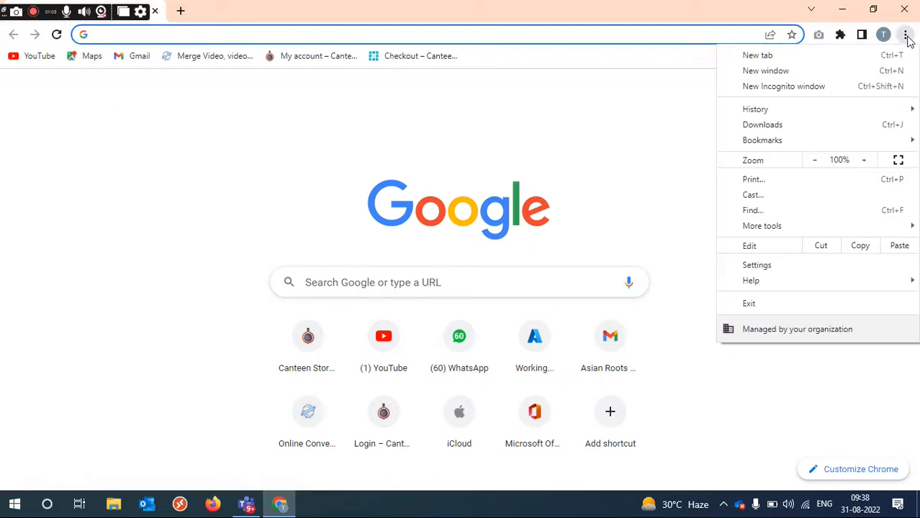
{"action": "left_click", "coordinate": [757, 266]}
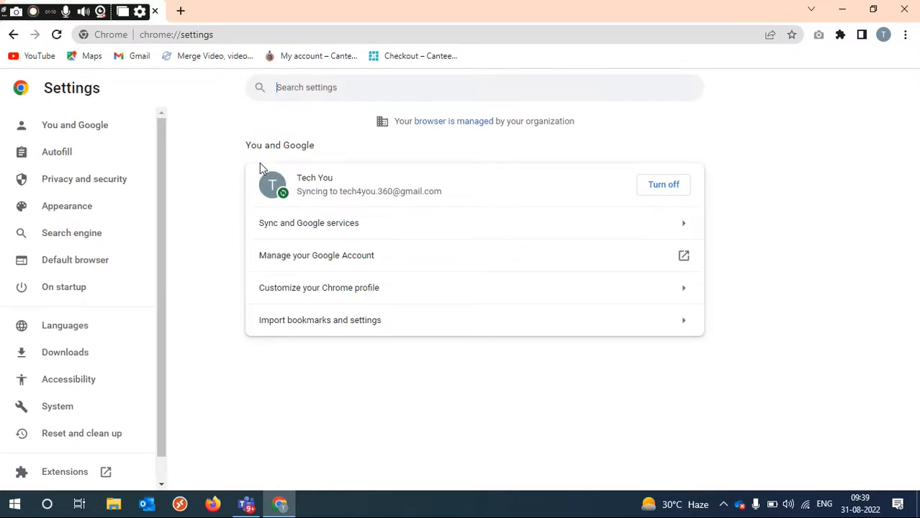
Step: Open the site notification settings under Privacy and security and review the default behavior and customized site lists
{"action": "left_click", "coordinate": [69, 178]}
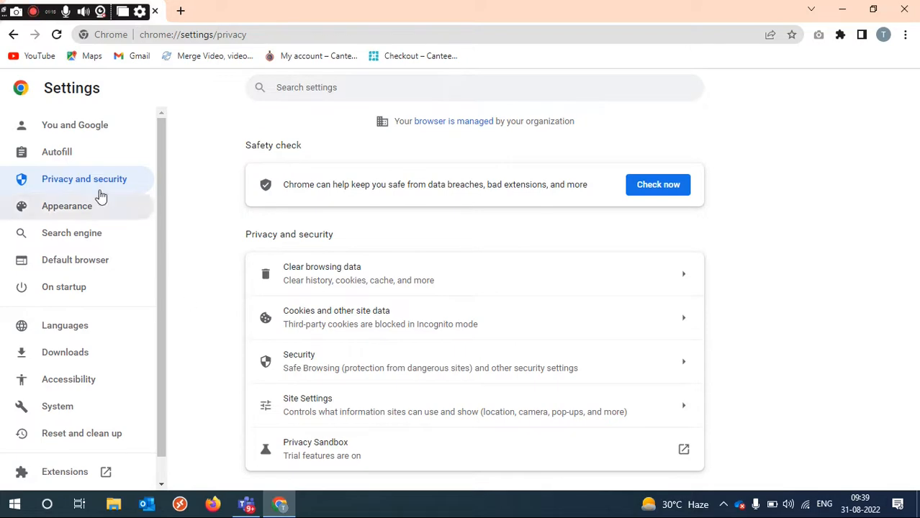
{"action": "left_click", "coordinate": [324, 406]}
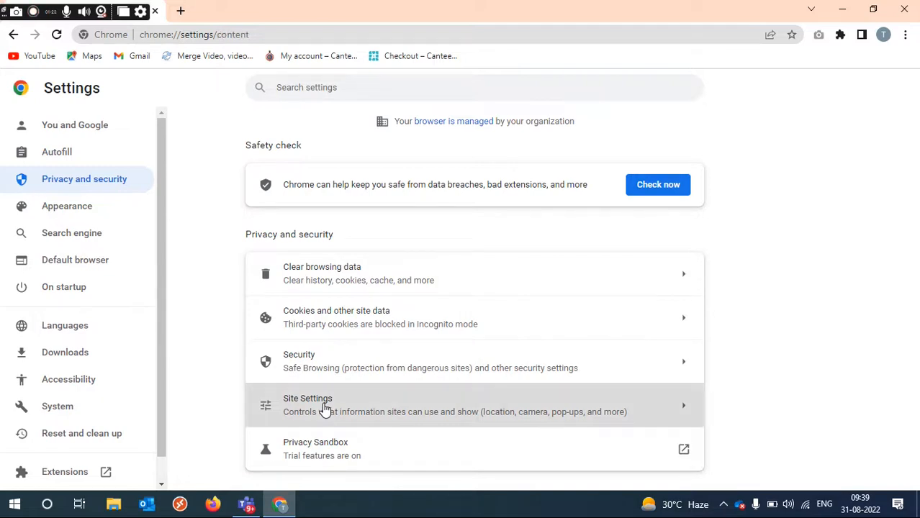
{"action": "scroll", "coordinate": [424, 335], "scroll_direction": "down", "scroll_amount": 5}
{"action": "scroll", "coordinate": [365, 337], "scroll_direction": "down", "scroll_amount": 2}
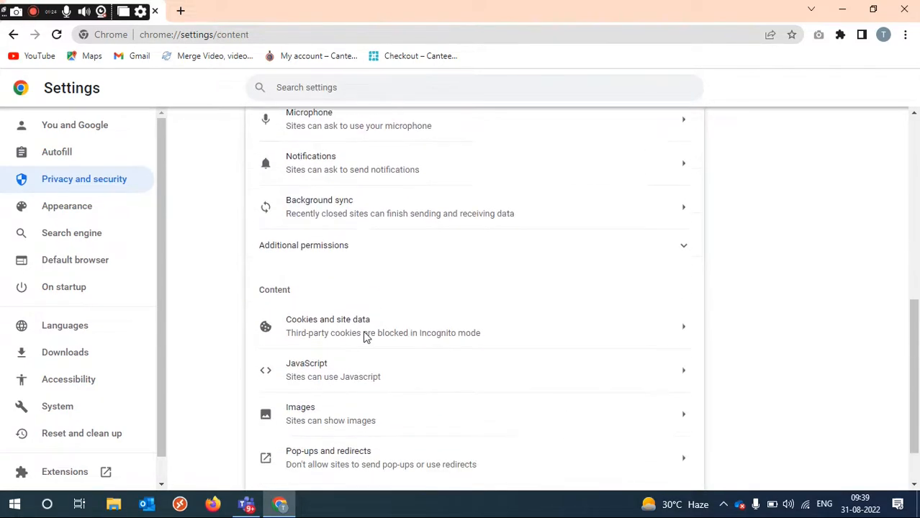
{"action": "scroll", "coordinate": [364, 337], "scroll_direction": "up", "scroll_amount": 2}
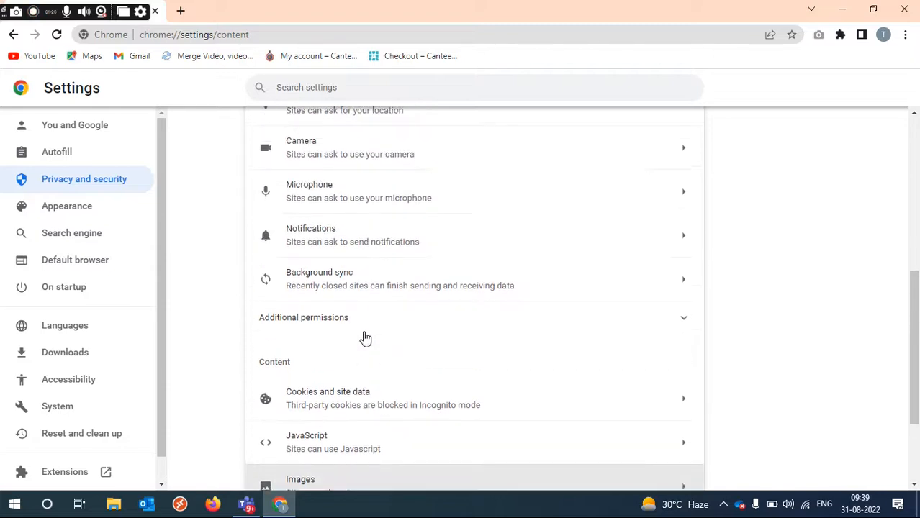
{"action": "left_click", "coordinate": [343, 245]}
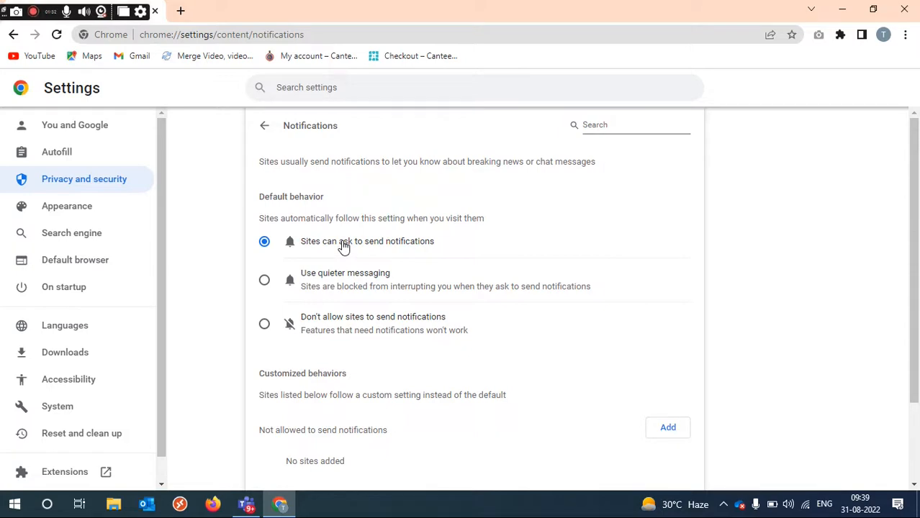
{"action": "scroll", "coordinate": [388, 272], "scroll_direction": "down", "scroll_amount": 2}
{"action": "scroll", "coordinate": [406, 373], "scroll_direction": "up", "scroll_amount": 2}
{"action": "scroll", "coordinate": [407, 371], "scroll_direction": "down", "scroll_amount": 2}
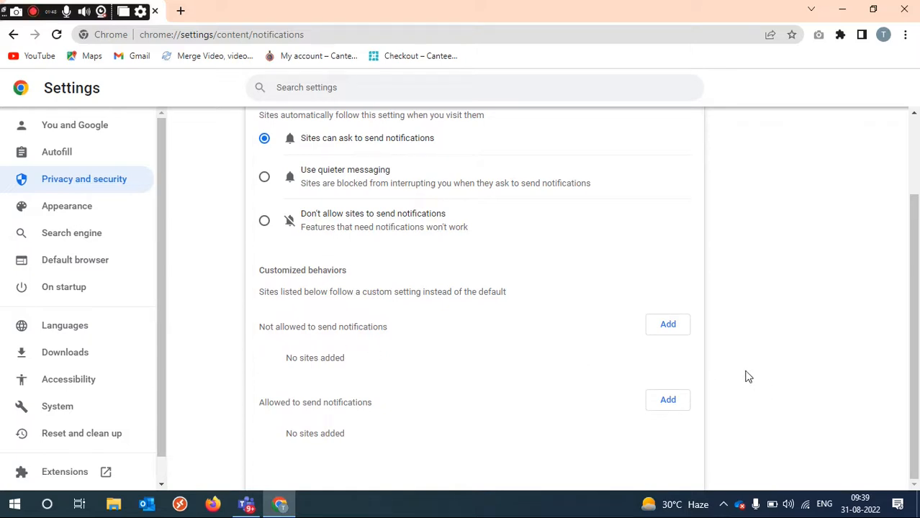
{"action": "left_click", "coordinate": [668, 325]}
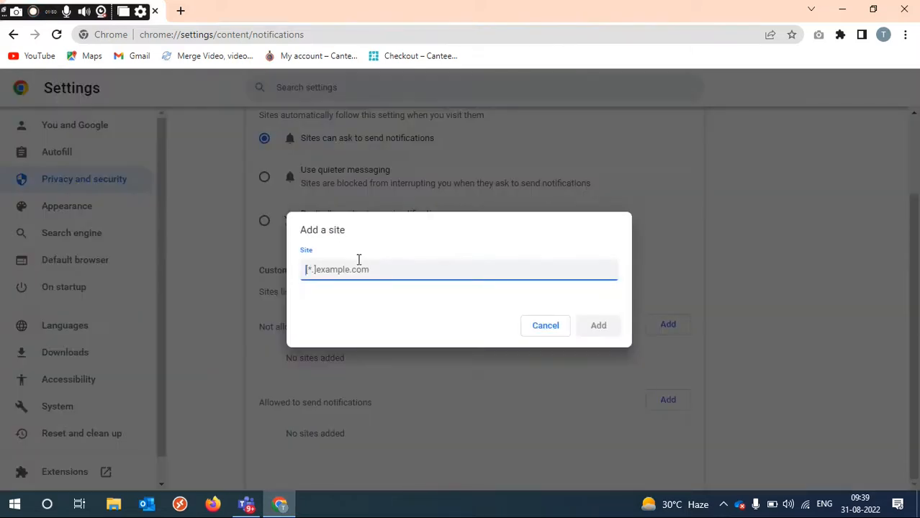
{"action": "type", "text": "gmail.com"}
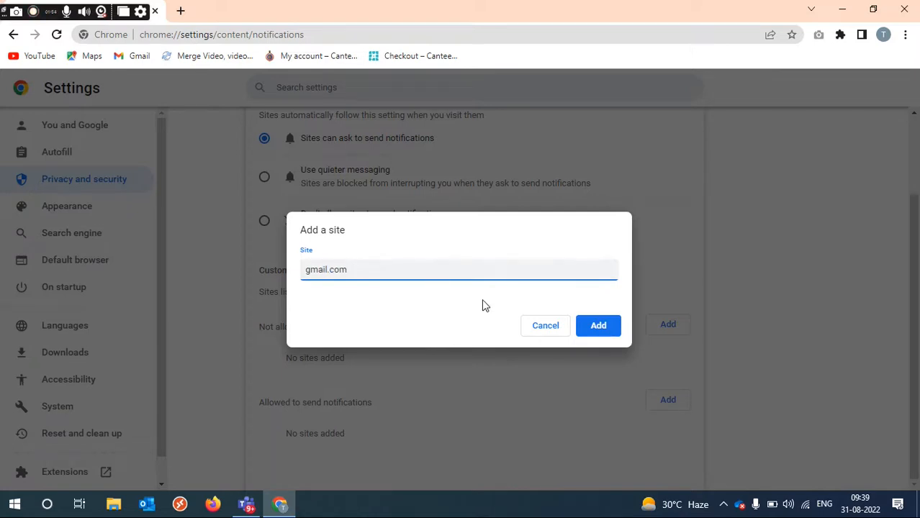
{"action": "left_click", "coordinate": [548, 328]}
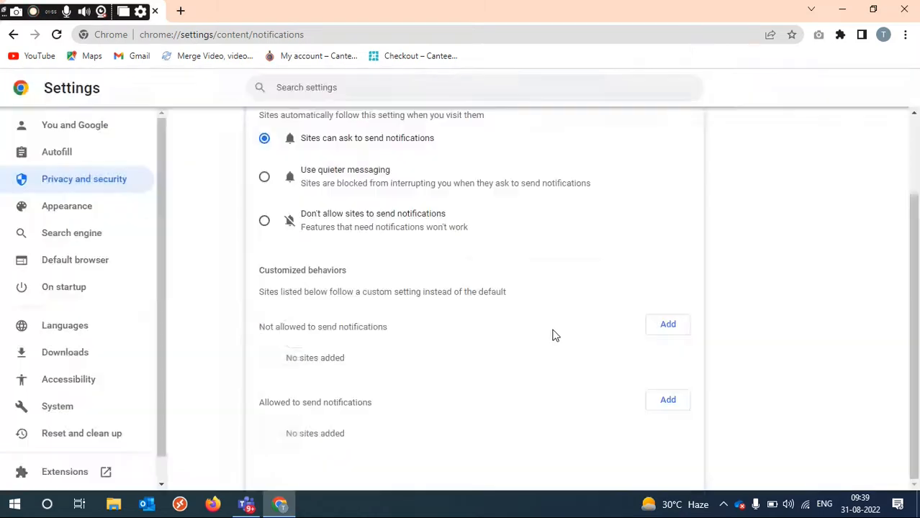
Step: Open Gmail in a new tab and bring up its full settings page
{"action": "left_click", "coordinate": [182, 10]}
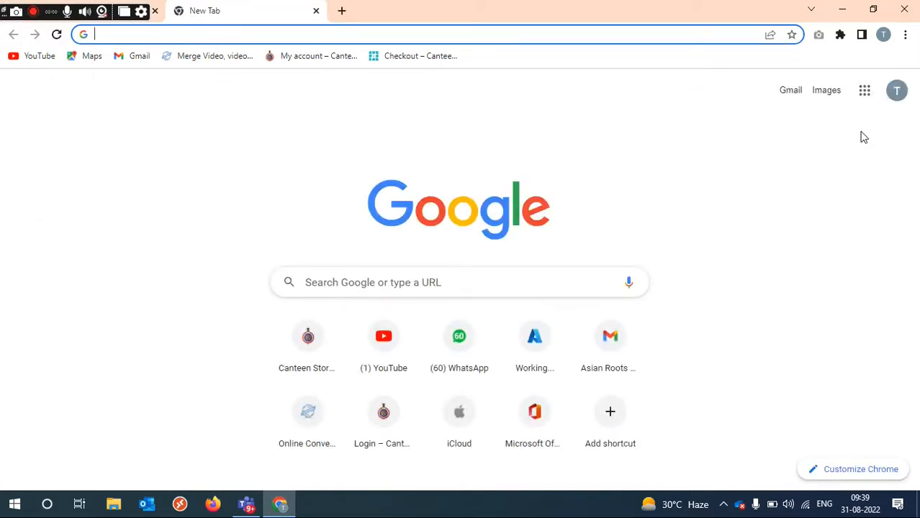
{"action": "left_click", "coordinate": [796, 94]}
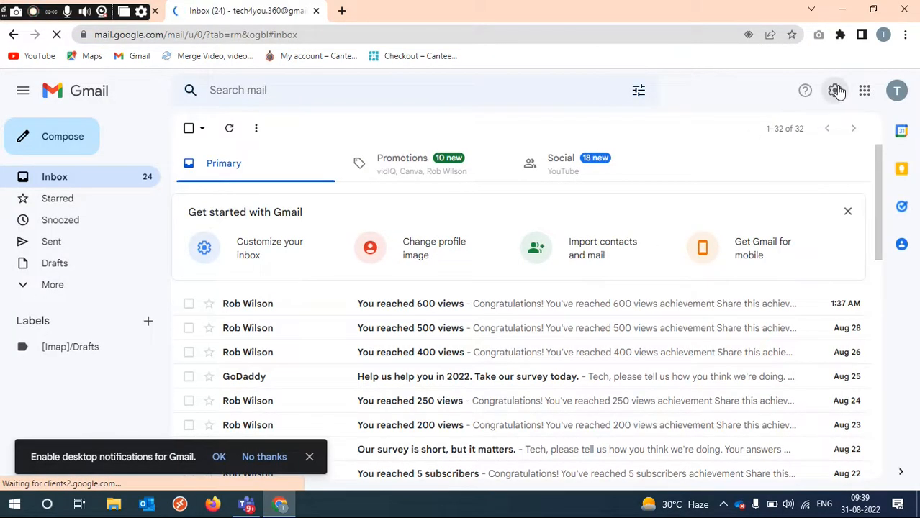
{"action": "left_click", "coordinate": [835, 91]}
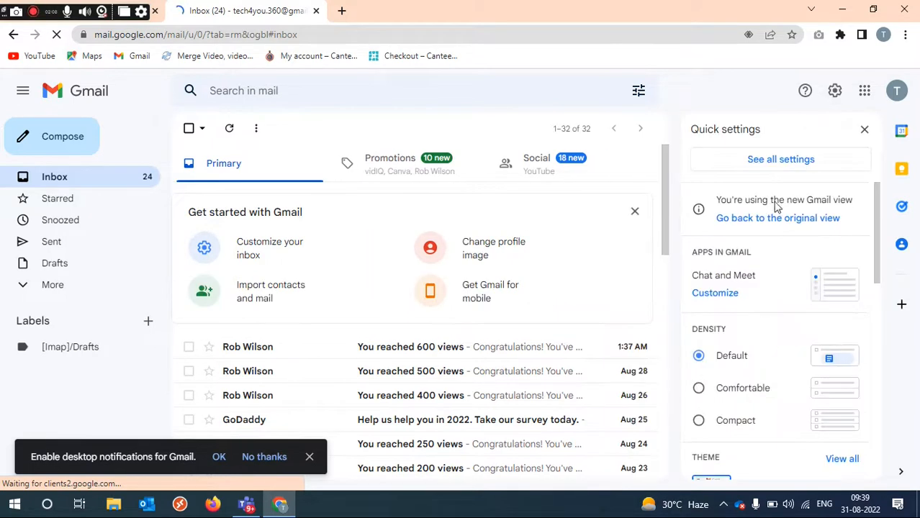
{"action": "left_click", "coordinate": [768, 166]}
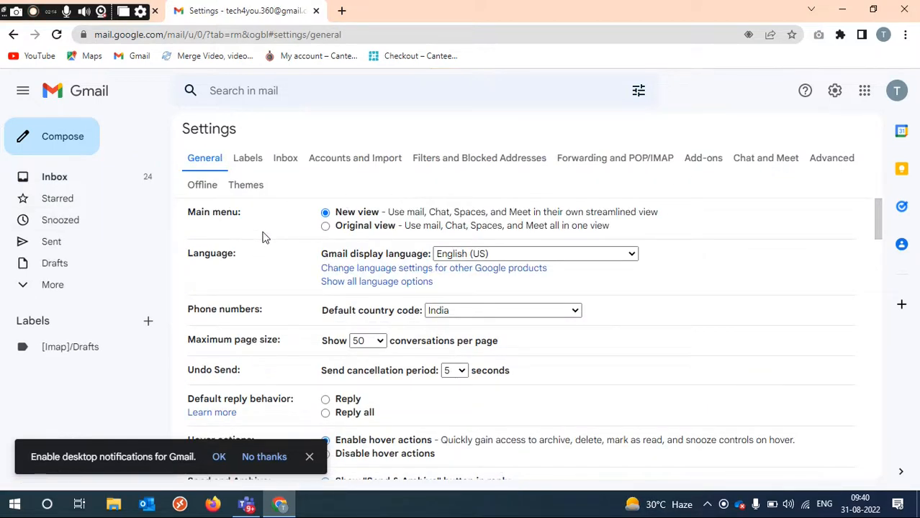
{"action": "scroll", "coordinate": [310, 262], "scroll_direction": "down", "scroll_amount": 4}
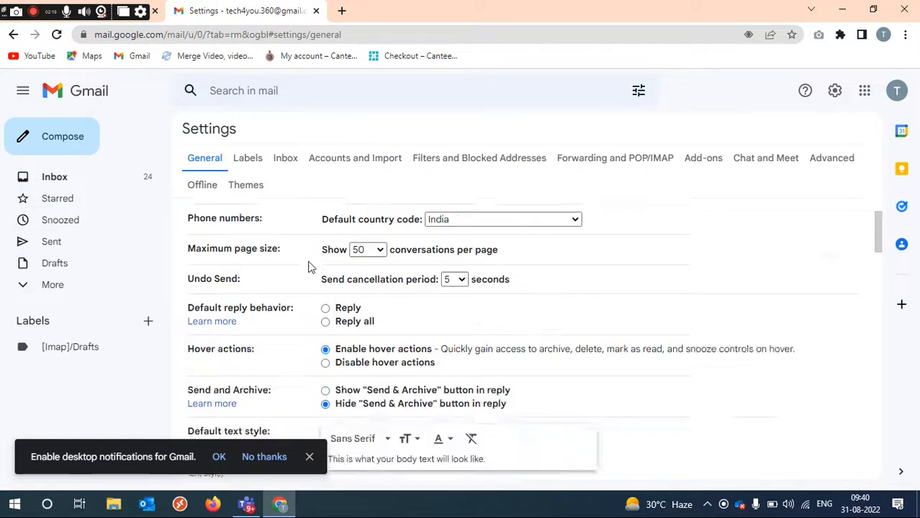
{"action": "scroll", "coordinate": [273, 353], "scroll_direction": "down", "scroll_amount": 4}
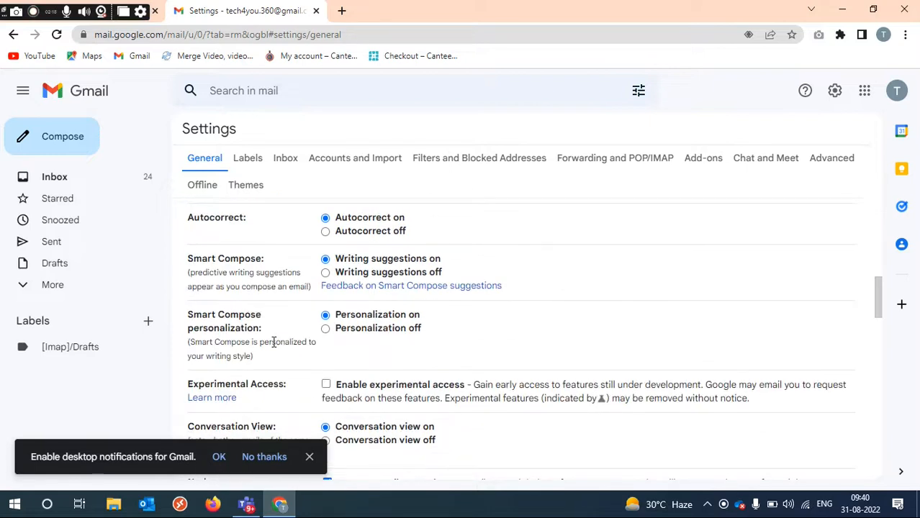
{"action": "scroll", "coordinate": [273, 342], "scroll_direction": "down", "scroll_amount": 3}
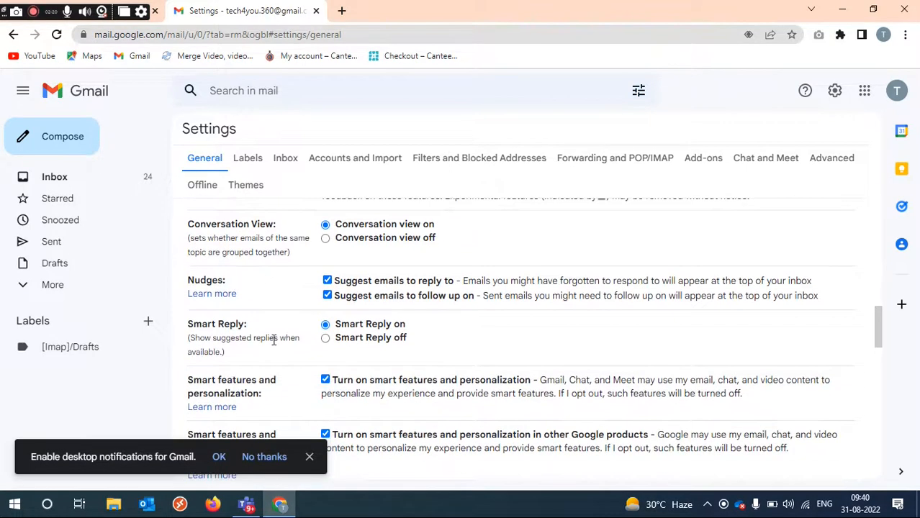
{"action": "scroll", "coordinate": [274, 341], "scroll_direction": "up", "scroll_amount": 3}
{"action": "scroll", "coordinate": [274, 340], "scroll_direction": "up", "scroll_amount": 3}
{"action": "scroll", "coordinate": [274, 340], "scroll_direction": "down", "scroll_amount": 8}
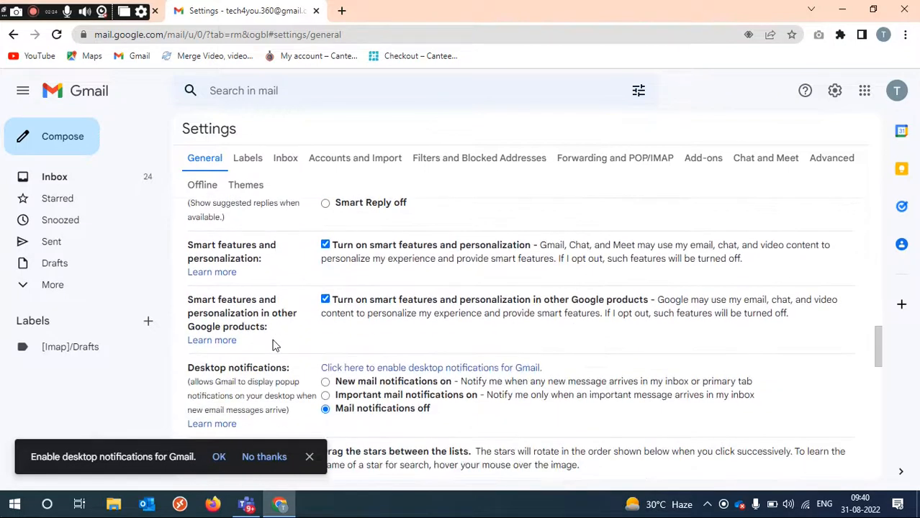
{"action": "scroll", "coordinate": [275, 346], "scroll_direction": "down", "scroll_amount": 1}
{"action": "scroll", "coordinate": [317, 325], "scroll_direction": "down", "scroll_amount": 1}
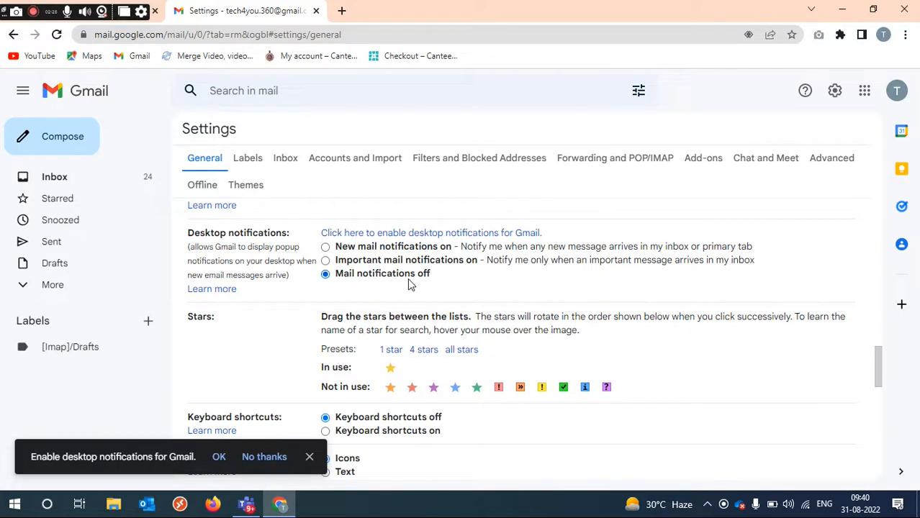
{"action": "left_click", "coordinate": [325, 247]}
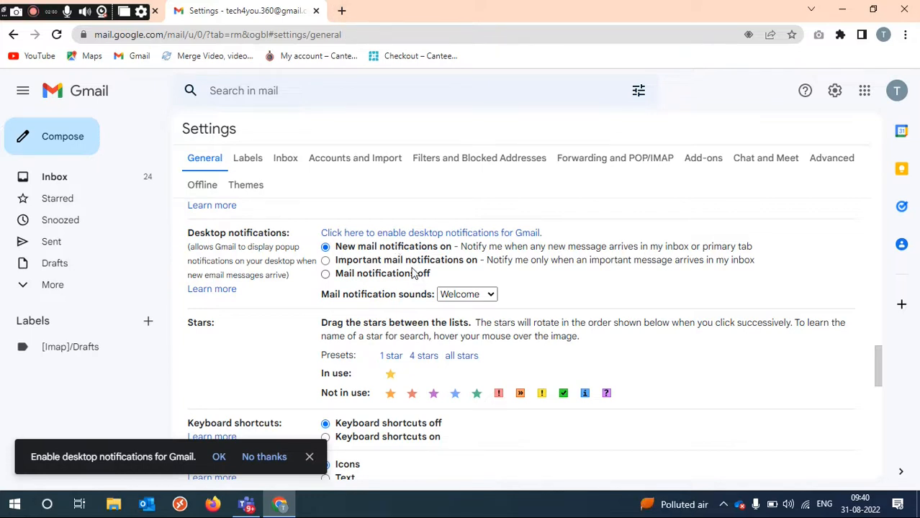
{"action": "left_click", "coordinate": [422, 234]}
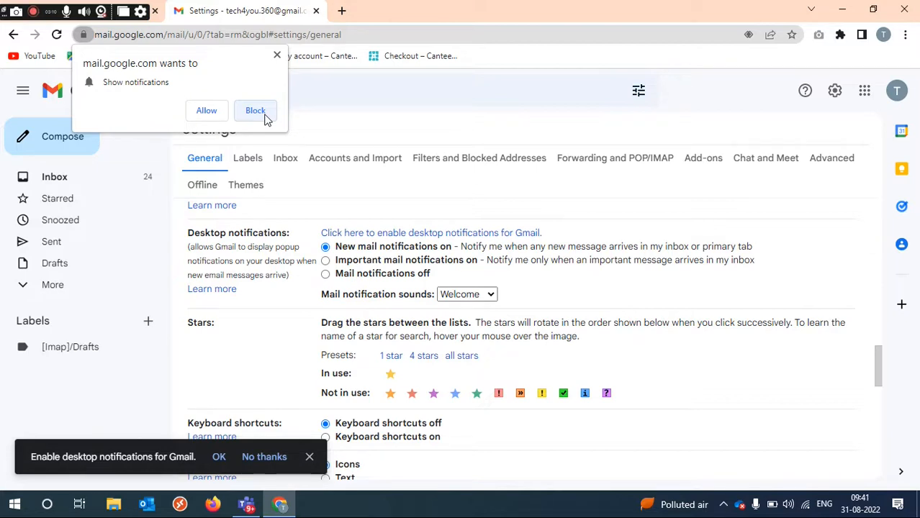
{"action": "left_click", "coordinate": [203, 111]}
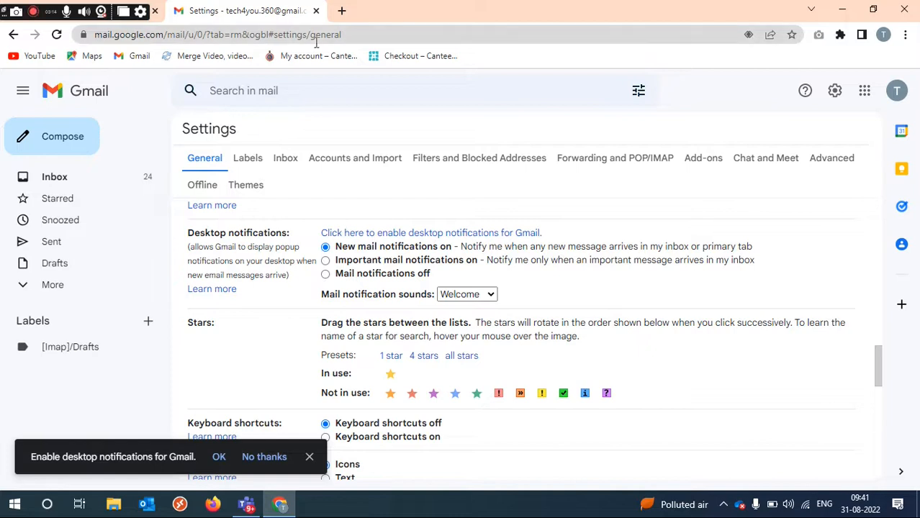
Step: Return to the browser settings and open Site Settings under Privacy and security
{"action": "left_click", "coordinate": [341, 11]}
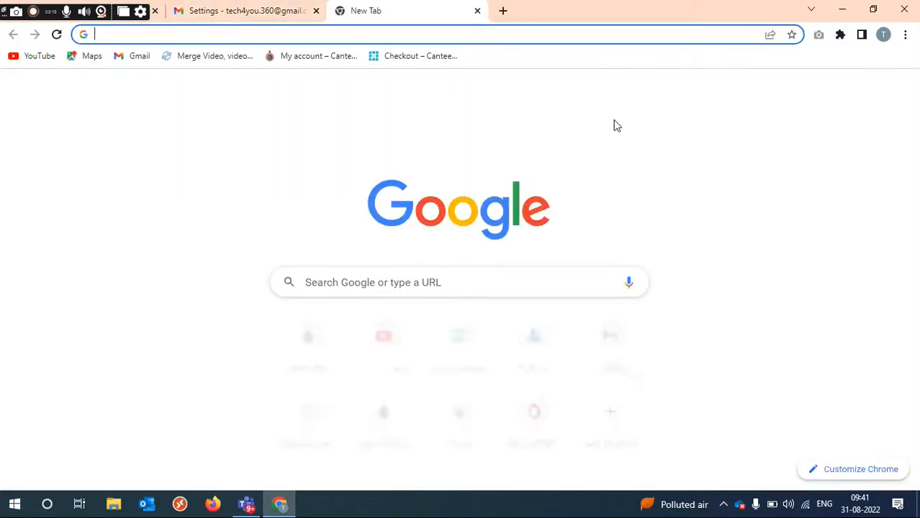
{"action": "left_click", "coordinate": [905, 35]}
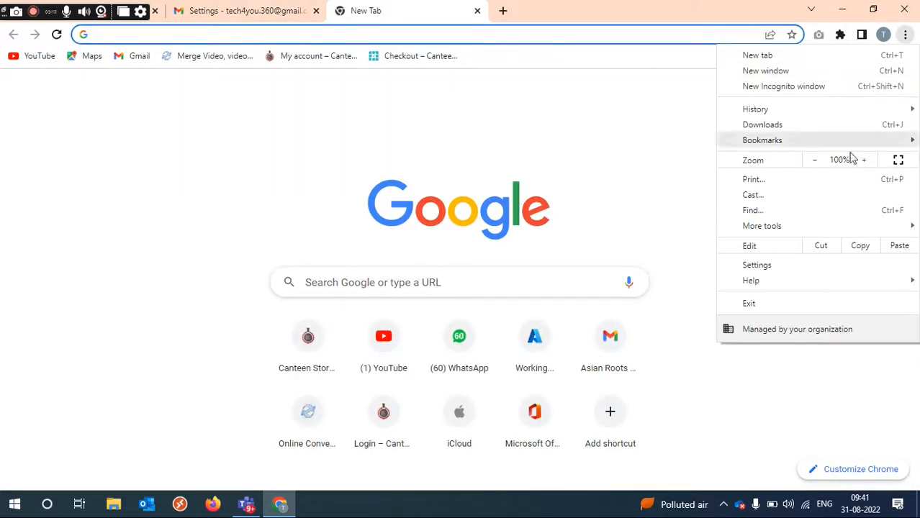
{"action": "left_click", "coordinate": [780, 266]}
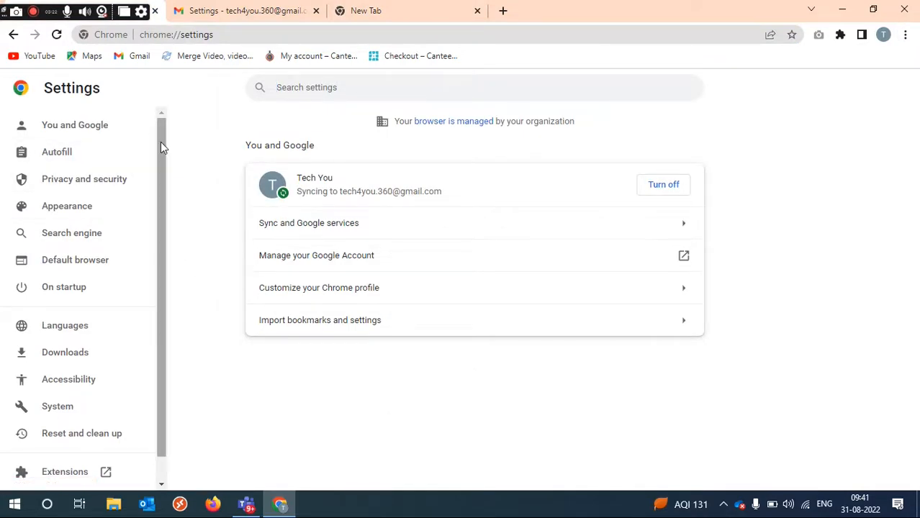
{"action": "left_click", "coordinate": [117, 182]}
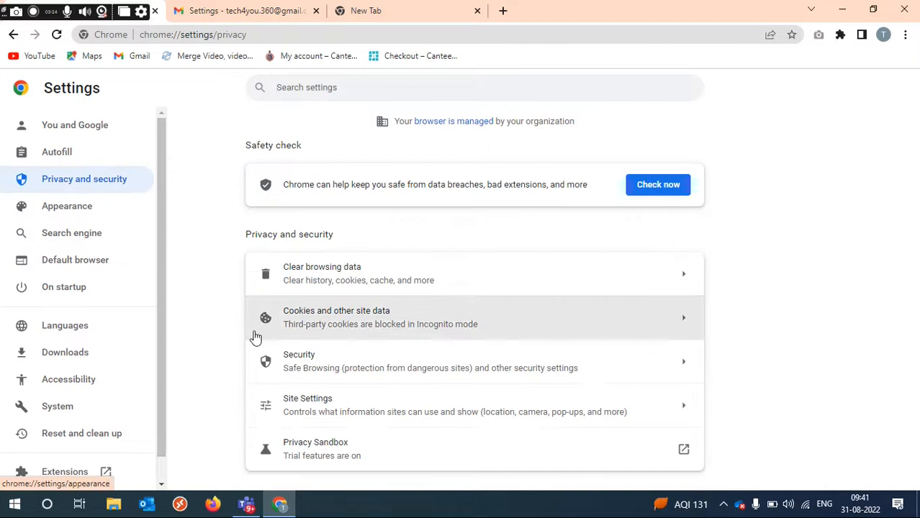
{"action": "left_click", "coordinate": [301, 412]}
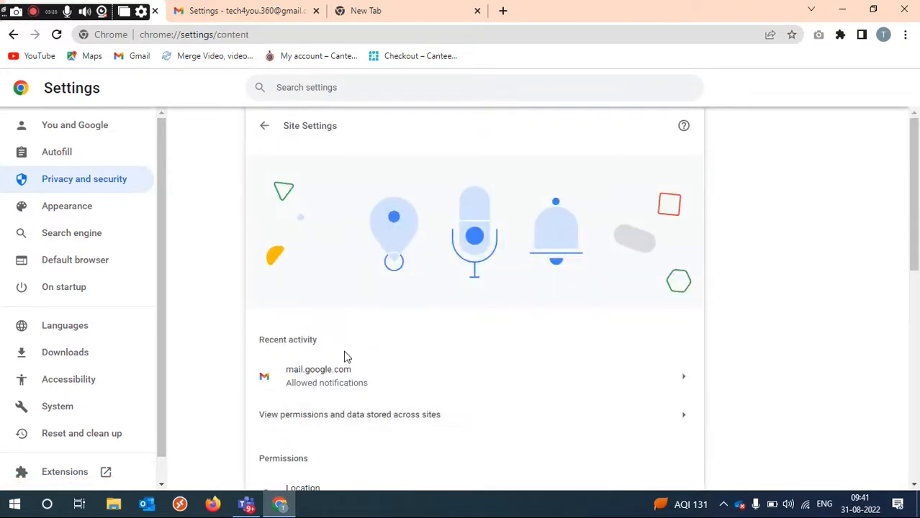
Step: Open the Notifications permission and check which sites are allowed to send notifications
{"action": "scroll", "coordinate": [344, 356], "scroll_direction": "down", "scroll_amount": 2}
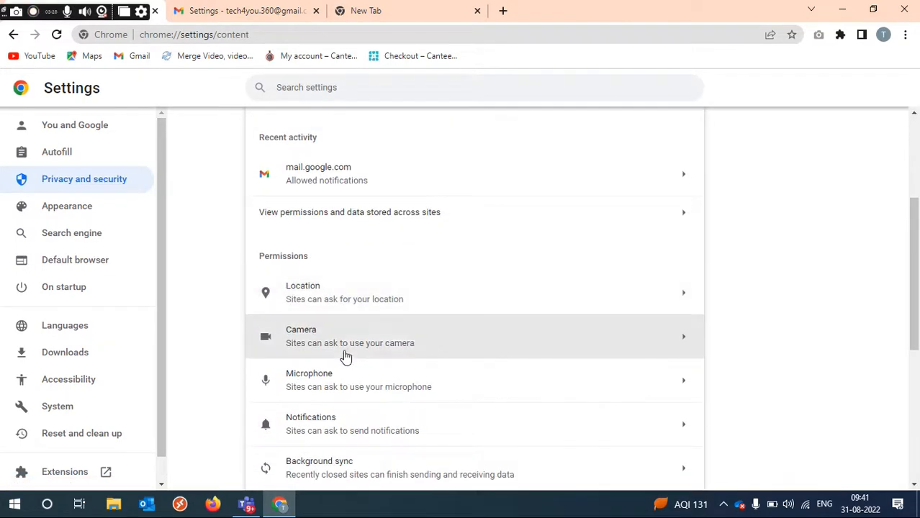
{"action": "scroll", "coordinate": [345, 355], "scroll_direction": "down", "scroll_amount": 2}
{"action": "scroll", "coordinate": [345, 356], "scroll_direction": "up", "scroll_amount": 3}
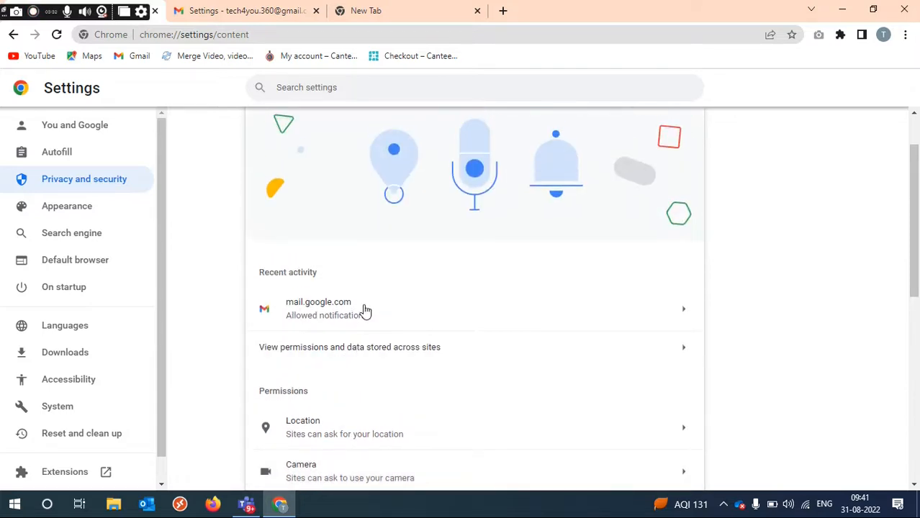
{"action": "scroll", "coordinate": [363, 310], "scroll_direction": "down", "scroll_amount": 6}
{"action": "scroll", "coordinate": [364, 310], "scroll_direction": "up", "scroll_amount": 1}
{"action": "scroll", "coordinate": [360, 316], "scroll_direction": "down", "scroll_amount": 1}
{"action": "scroll", "coordinate": [349, 414], "scroll_direction": "up", "scroll_amount": 4}
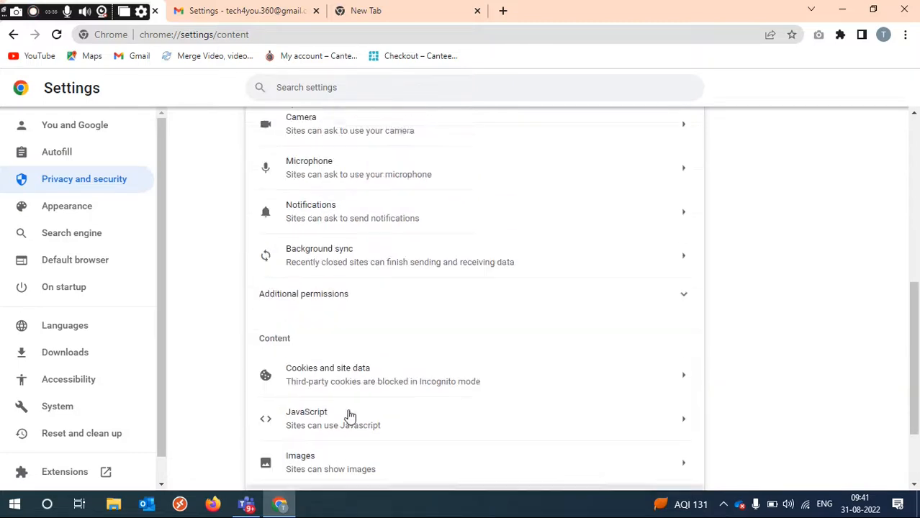
{"action": "left_click", "coordinate": [378, 311]}
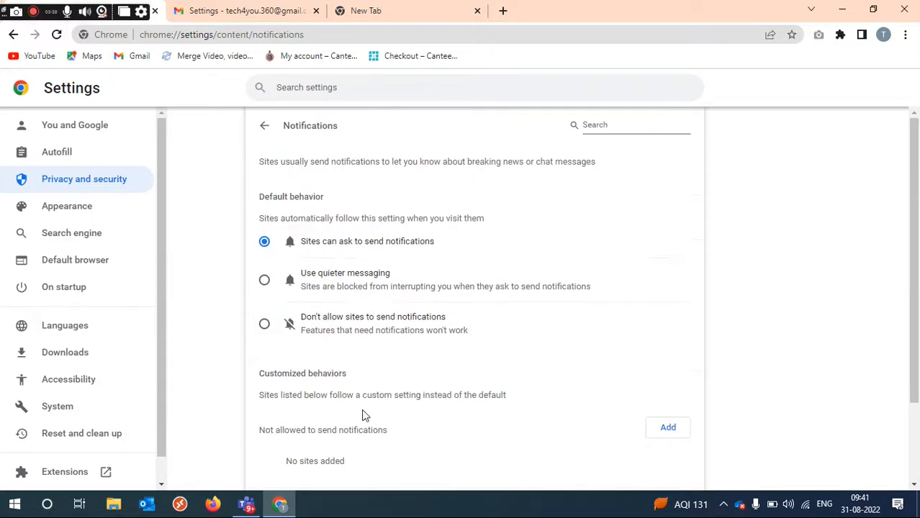
{"action": "scroll", "coordinate": [365, 406], "scroll_direction": "down", "scroll_amount": 2}
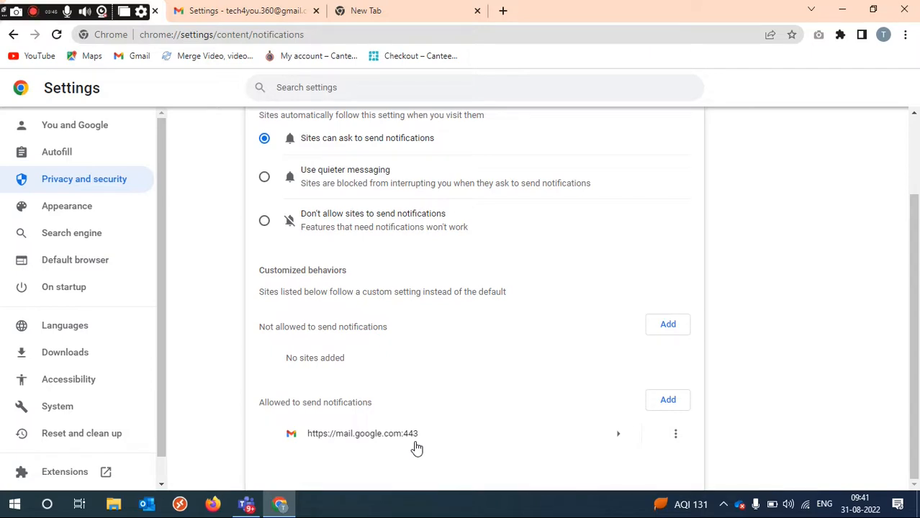
{"action": "left_click", "coordinate": [264, 16]}
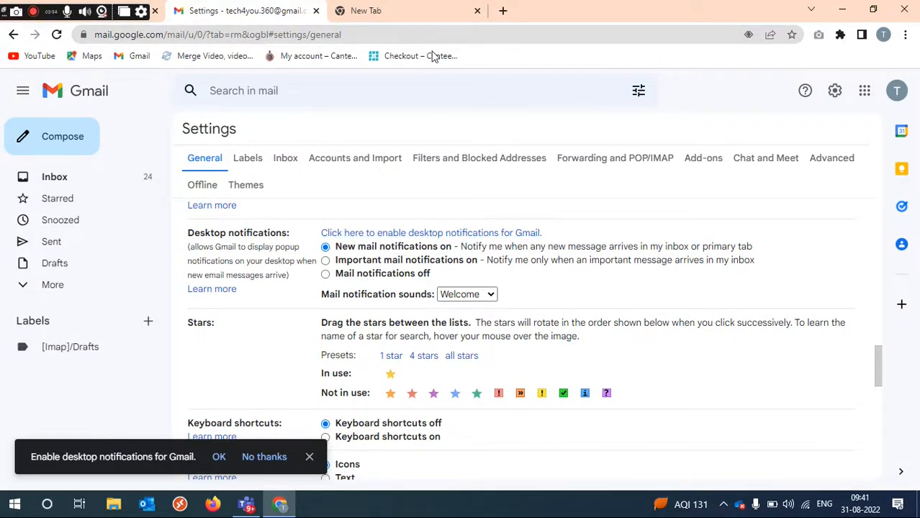
{"action": "left_click", "coordinate": [852, 10]}
{"action": "right_click", "coordinate": [219, 215]}
{"action": "left_click", "coordinate": [245, 255]}
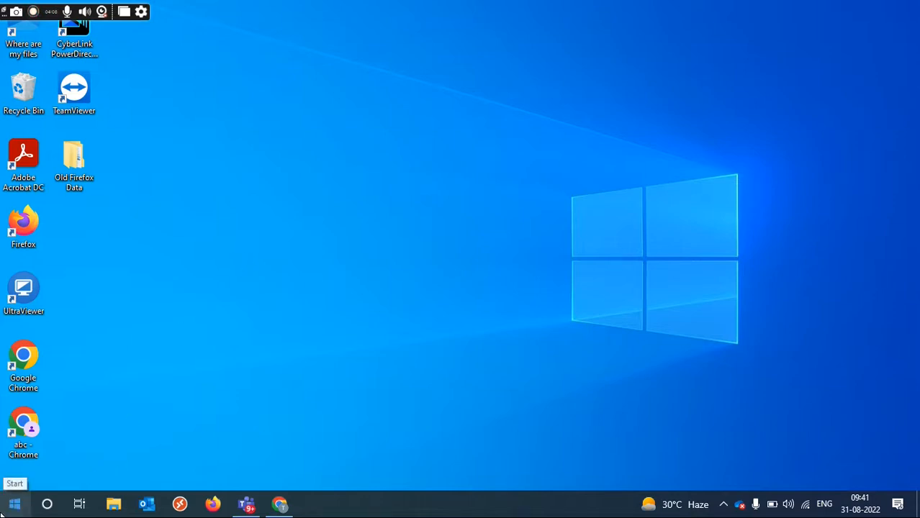
Step: Open Windows Settings and search for notifications to bring up the Notifications & actions settings
{"action": "left_click", "coordinate": [3, 511]}
{"action": "type", "text": "se"}
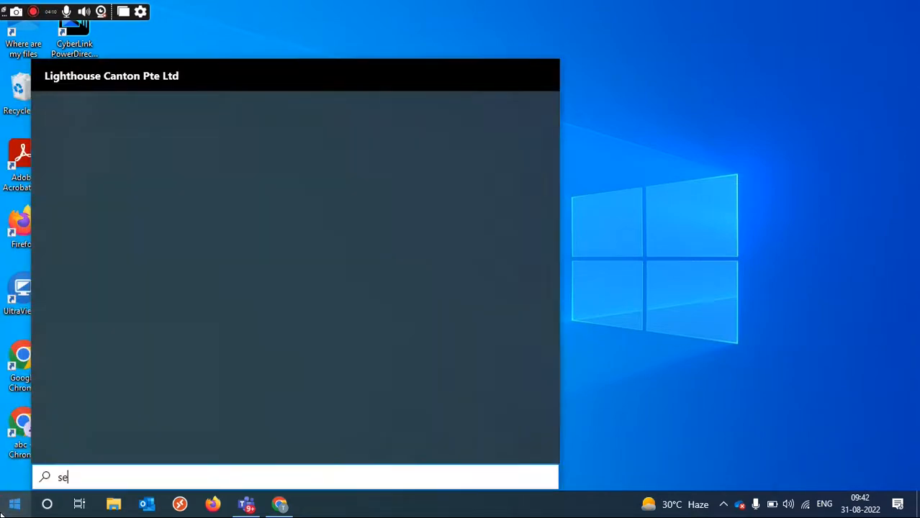
{"action": "type", "text": "tti"}
{"action": "key", "text": "Return"}
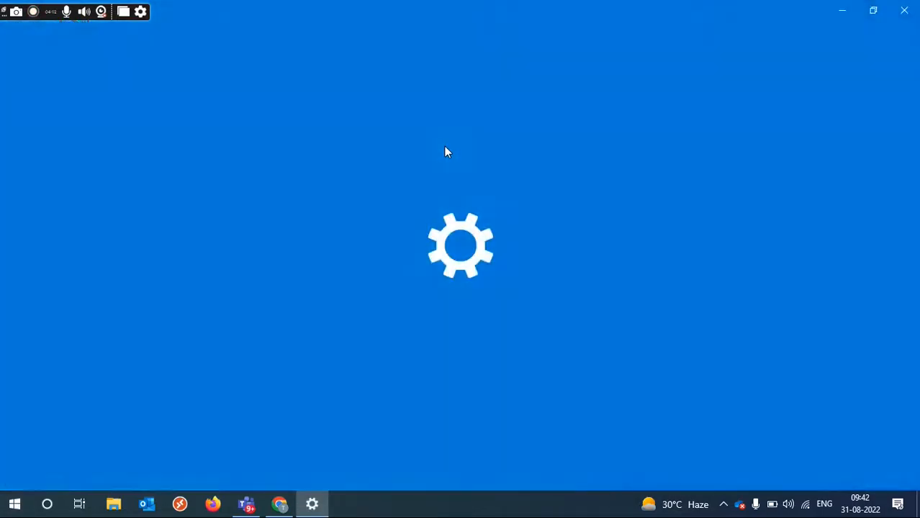
{"action": "type", "text": "notif"}
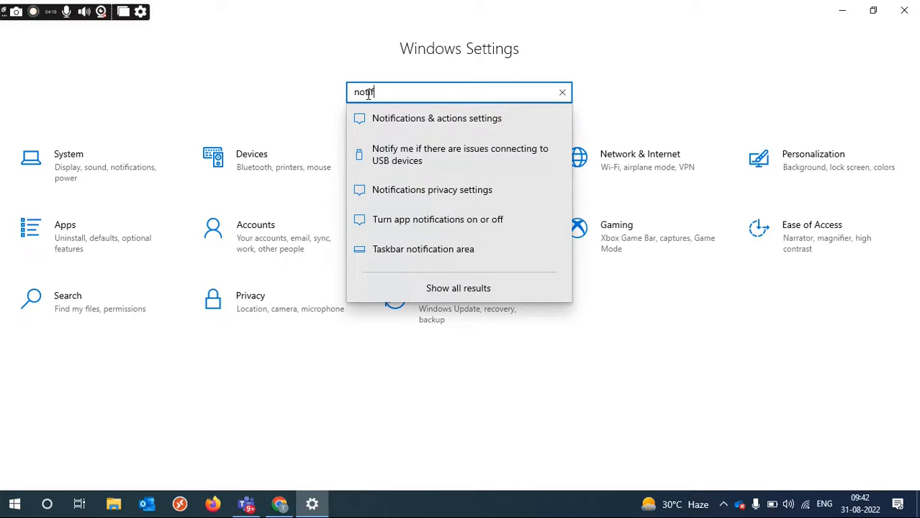
{"action": "left_click", "coordinate": [406, 121]}
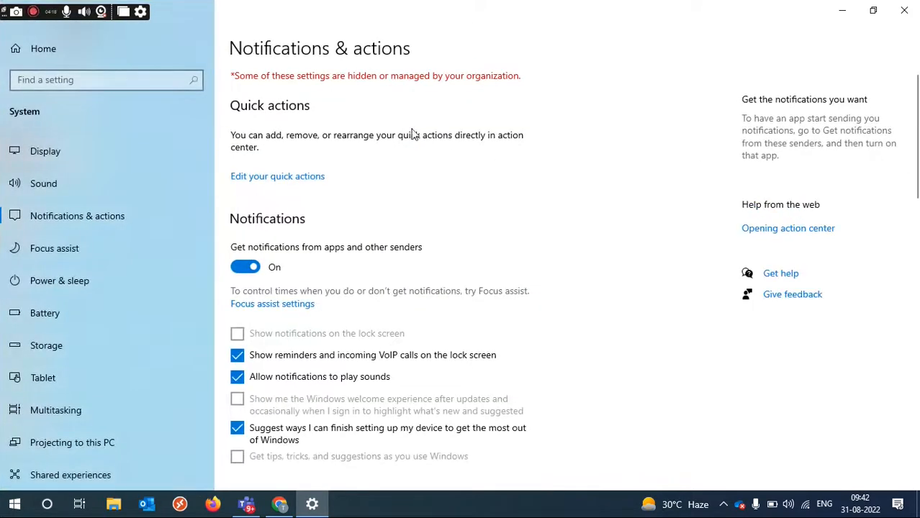
Step: Turn off Windows notifications for Google Chrome in the list of notification senders
{"action": "scroll", "coordinate": [392, 302], "scroll_direction": "down", "scroll_amount": 10}
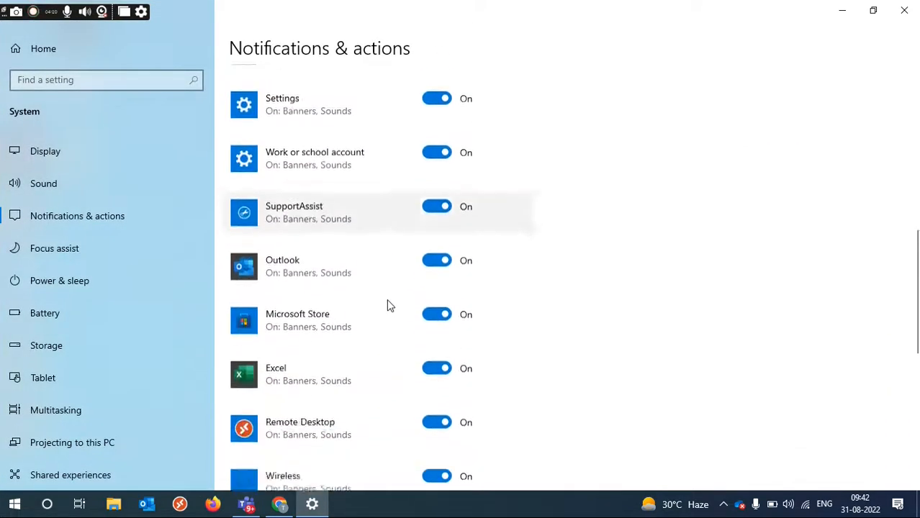
{"action": "scroll", "coordinate": [388, 305], "scroll_direction": "down", "scroll_amount": 3}
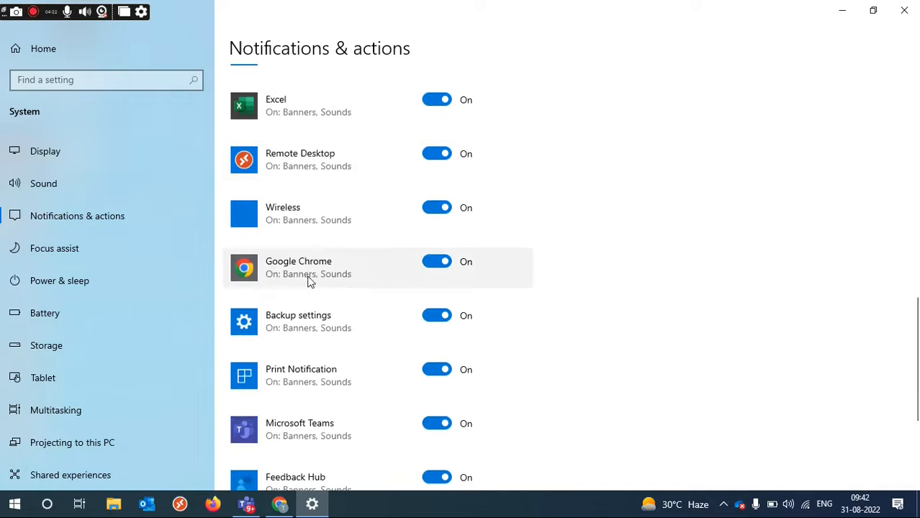
{"action": "left_click", "coordinate": [429, 269]}
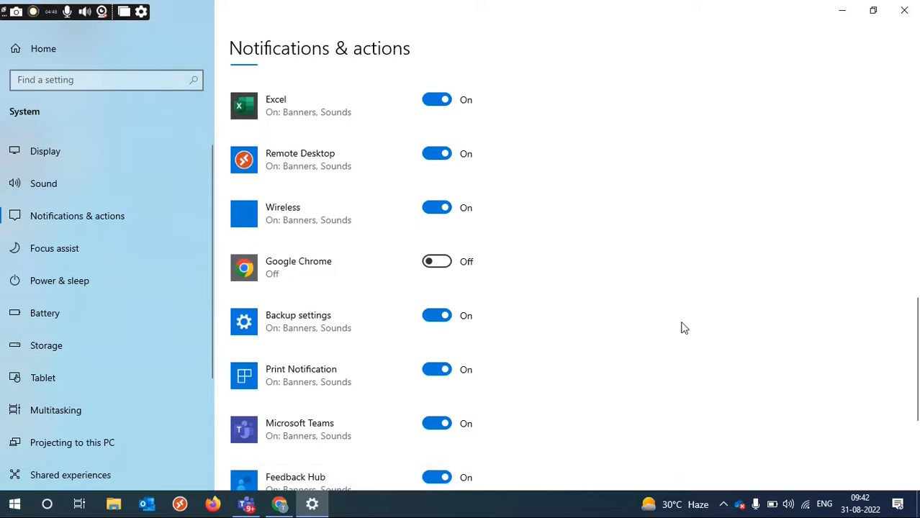
Step: Look at the detailed notification settings for Google Chrome
{"action": "left_click", "coordinate": [15, 504]}
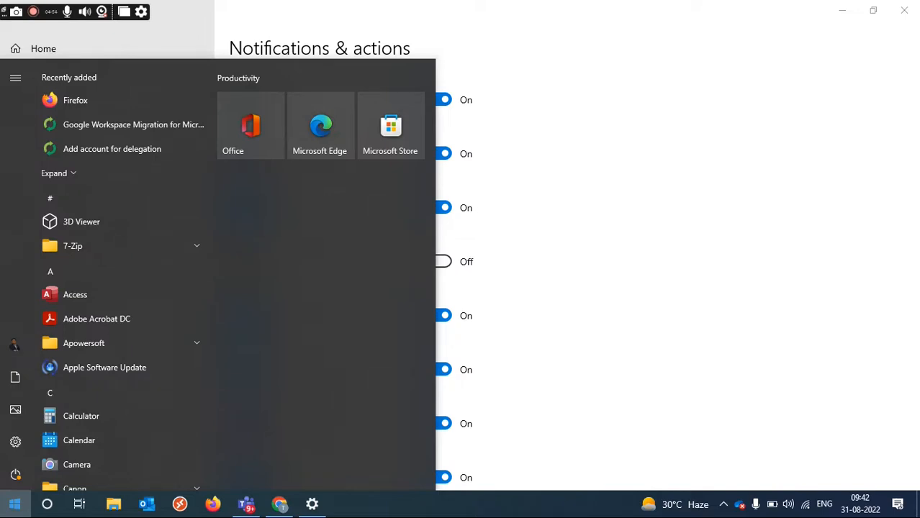
{"action": "left_click", "coordinate": [698, 326]}
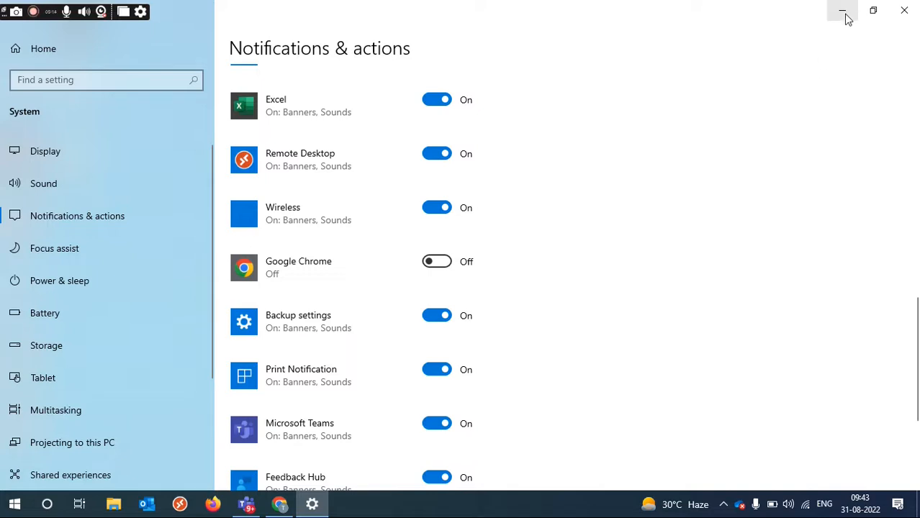
{"action": "left_click", "coordinate": [304, 262]}
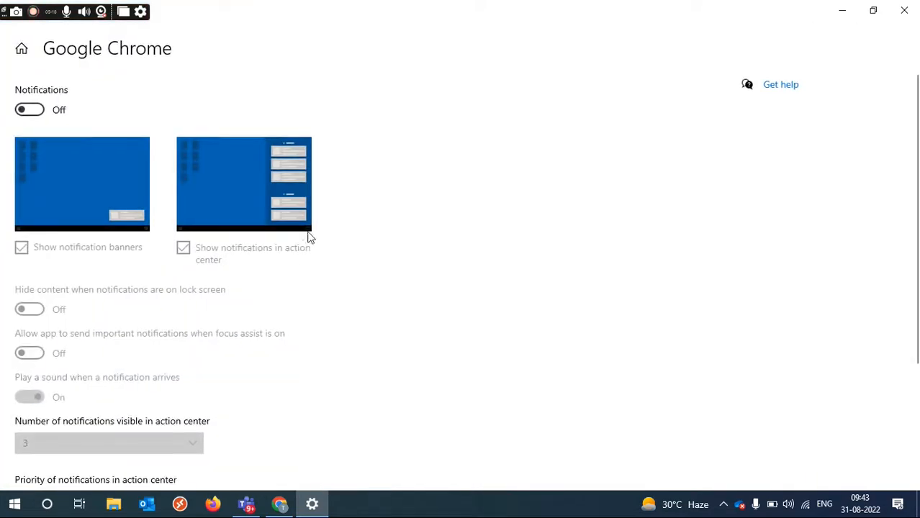
Step: Return to the Windows Settings home, find and open Control Panel, and show Programs and Features
{"action": "left_click", "coordinate": [28, 50]}
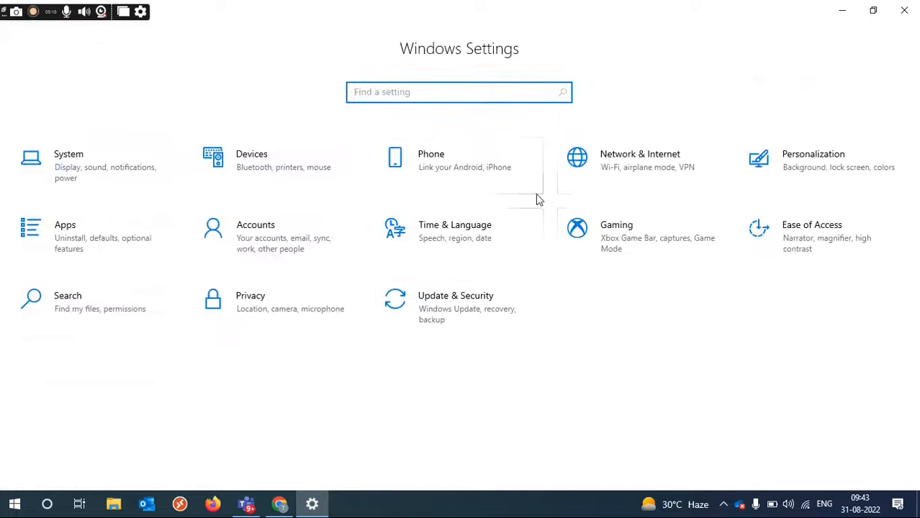
{"action": "type", "text": "control"}
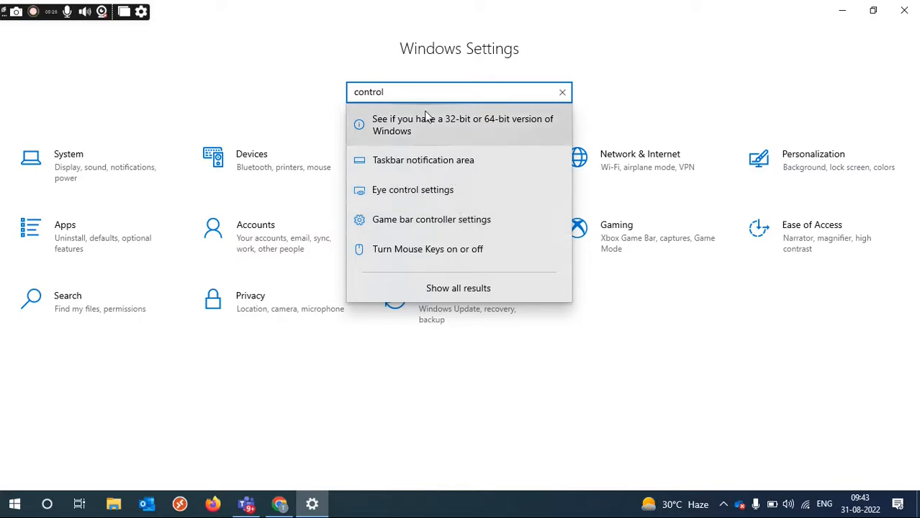
{"action": "type", "text": "pa"}
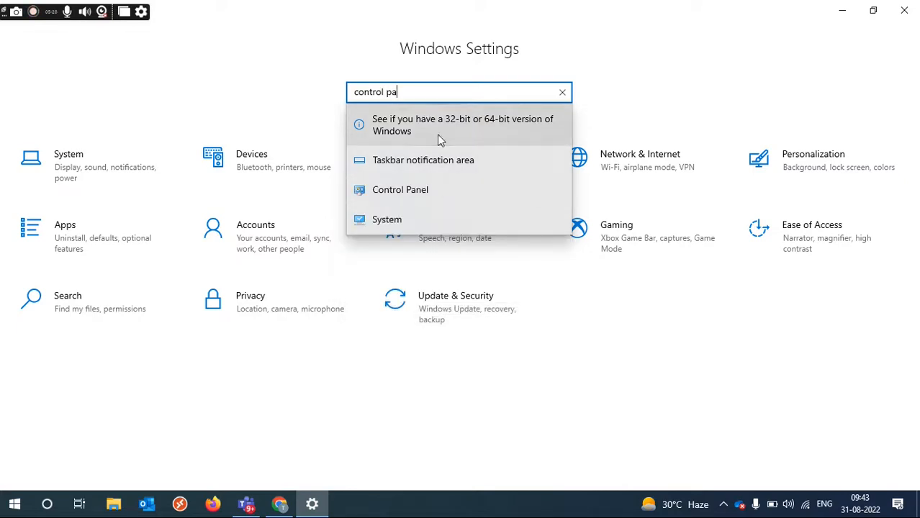
{"action": "left_click", "coordinate": [420, 192]}
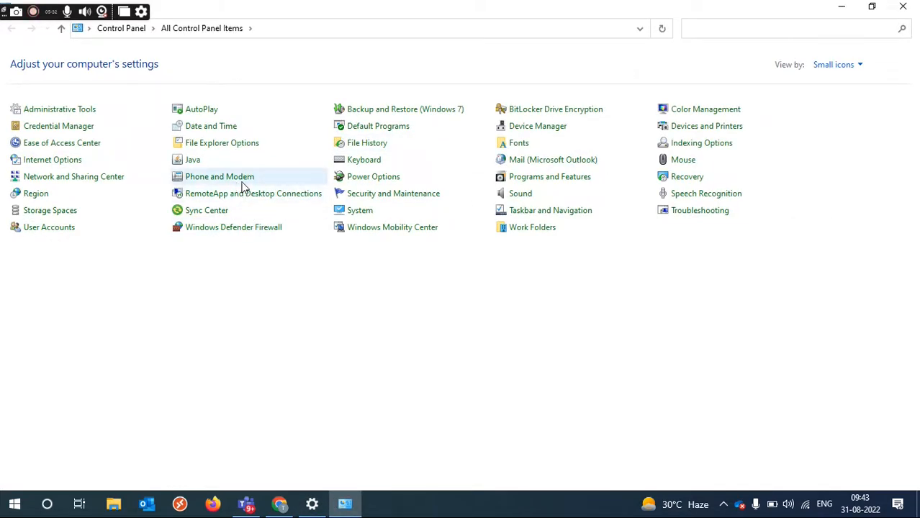
{"action": "left_click", "coordinate": [537, 179]}
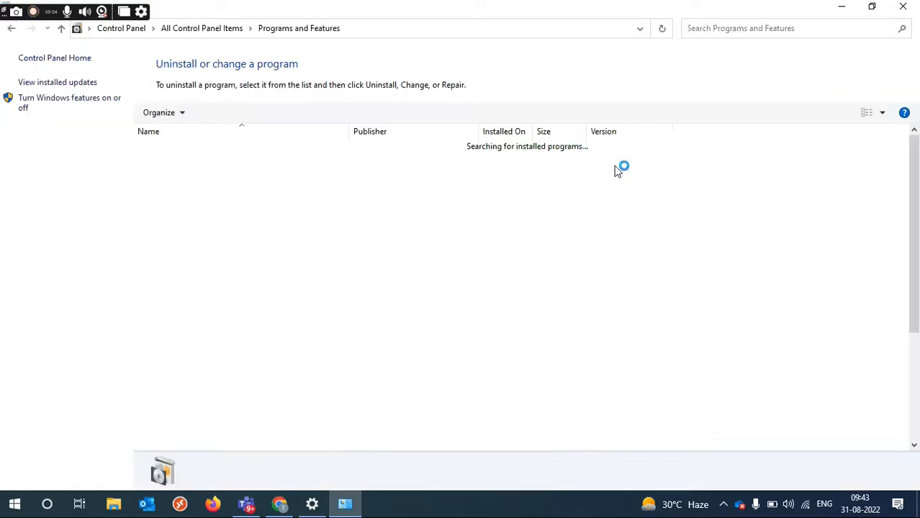
Step: Select Google Chrome in the installed programs and try to uninstall it
{"action": "left_click", "coordinate": [188, 277]}
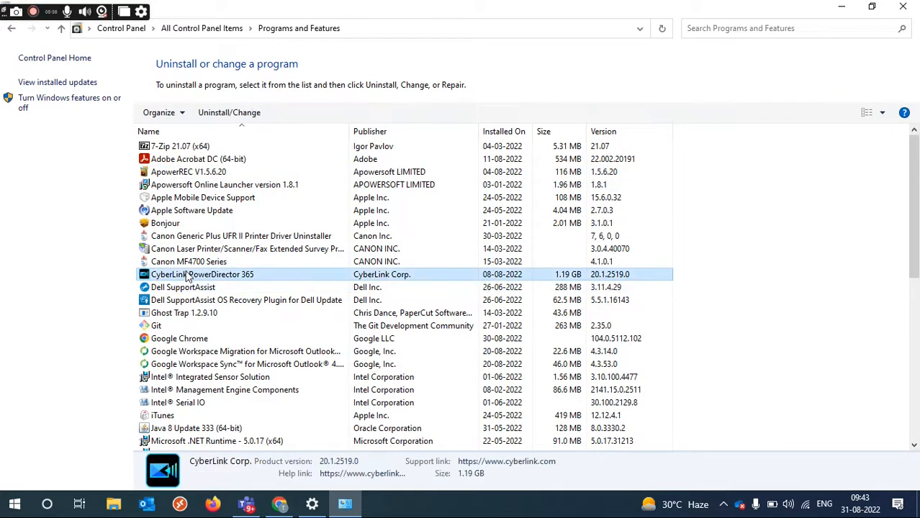
{"action": "left_click", "coordinate": [164, 339]}
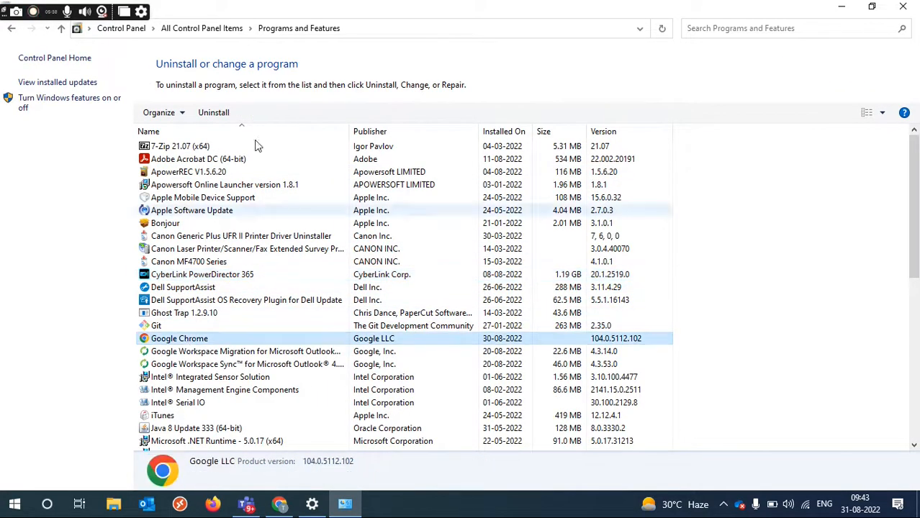
{"action": "left_click", "coordinate": [216, 116]}
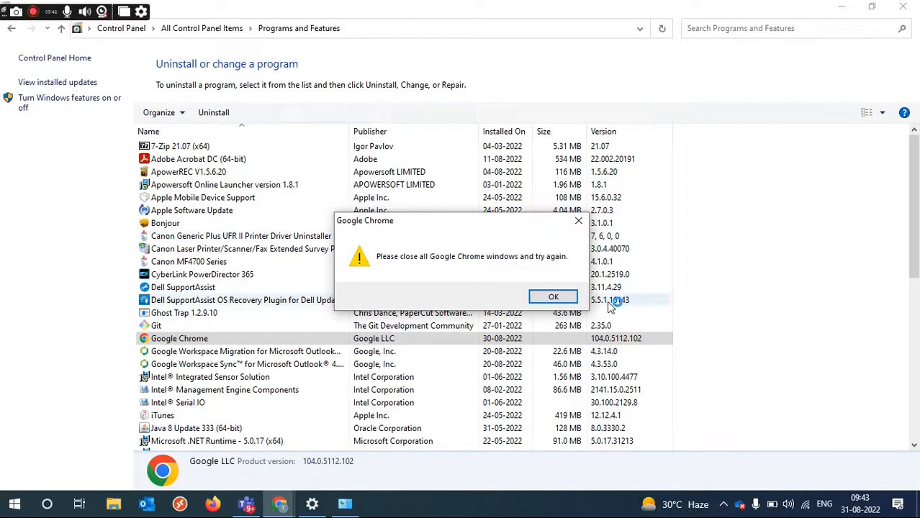
{"action": "left_click", "coordinate": [553, 297]}
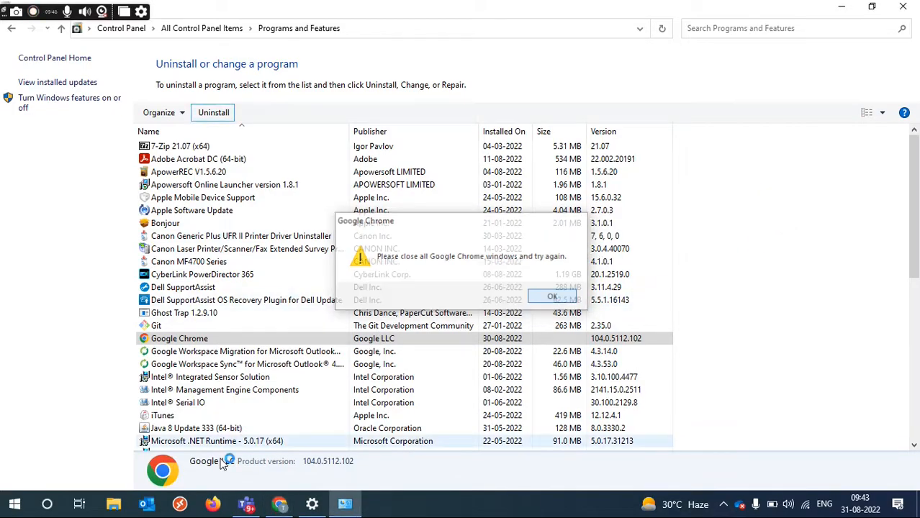
Step: Close all open Google Chrome windows and try the uninstall again
{"action": "right_click", "coordinate": [279, 504]}
{"action": "left_click", "coordinate": [245, 475]}
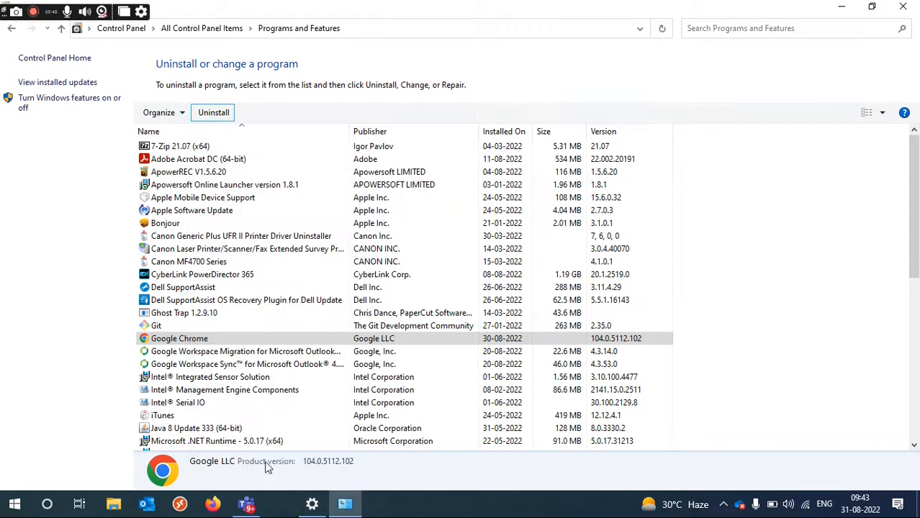
{"action": "left_click", "coordinate": [214, 115]}
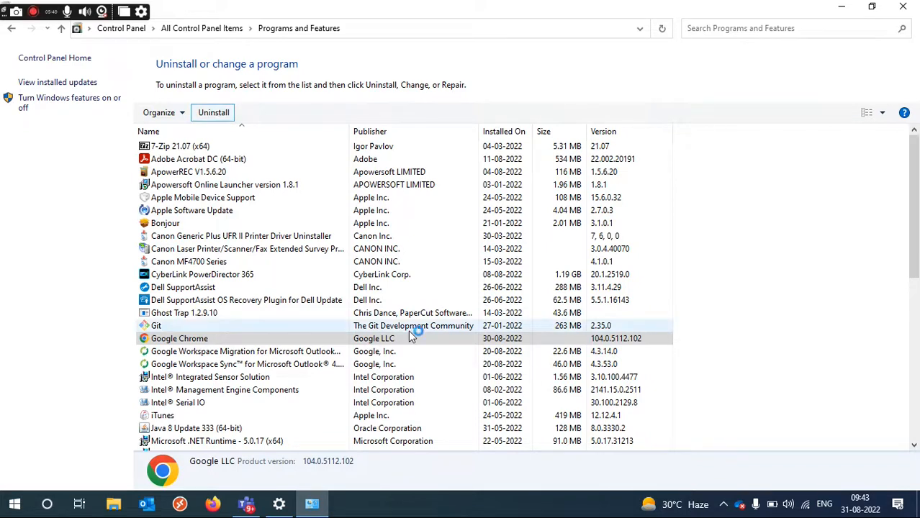
{"action": "left_click", "coordinate": [552, 298]}
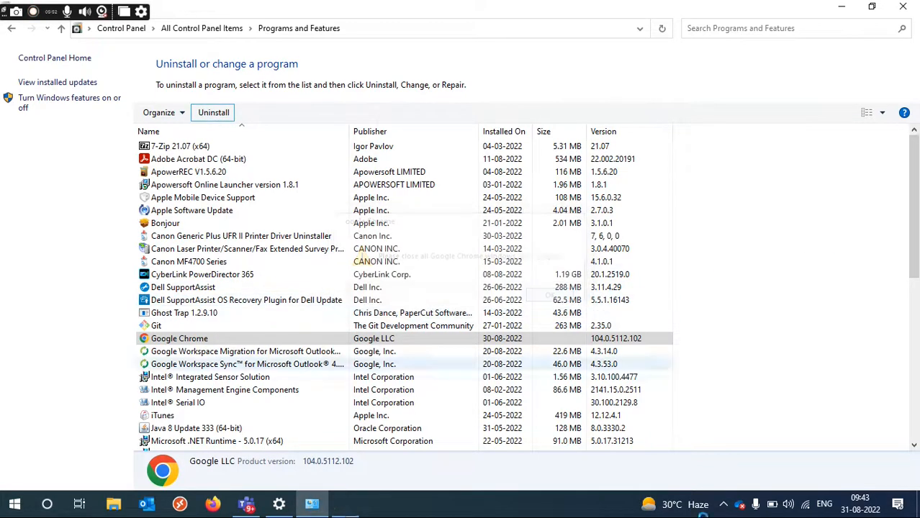
Step: Exit Chrome's background process from the system tray and uninstall Google Chrome without deleting the browsing data
{"action": "left_click", "coordinate": [724, 504]}
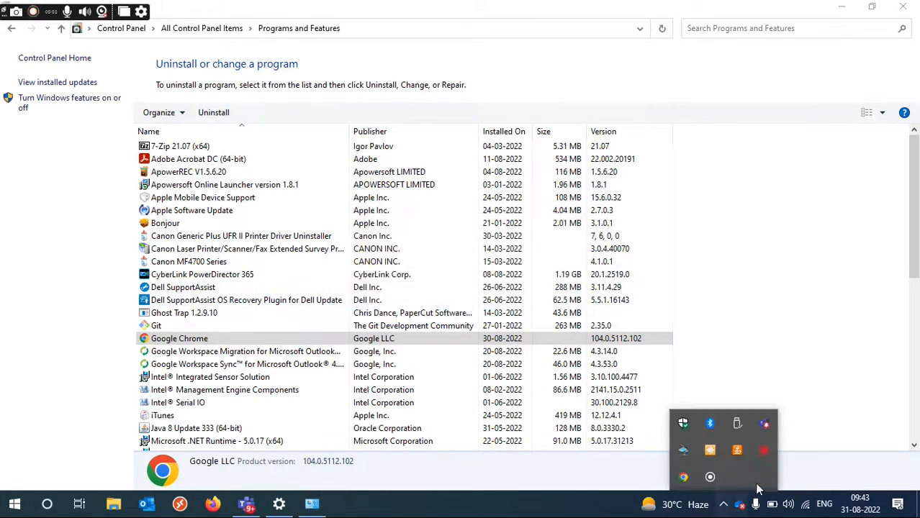
{"action": "right_click", "coordinate": [683, 477]}
{"action": "left_click", "coordinate": [688, 466]}
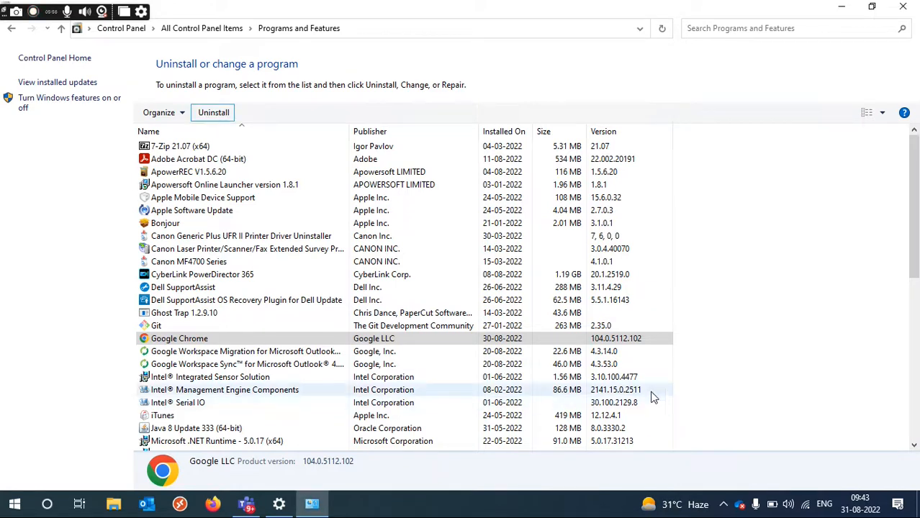
{"action": "left_click", "coordinate": [215, 114]}
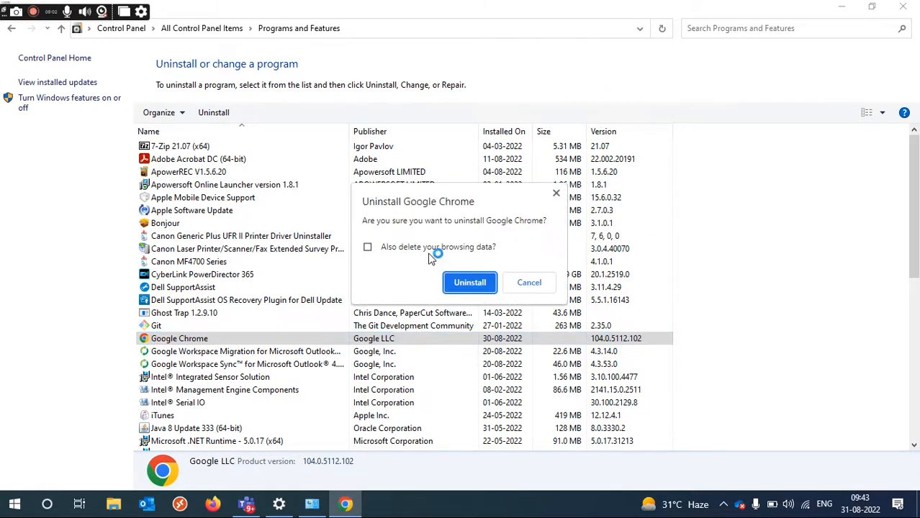
{"action": "left_click", "coordinate": [468, 285]}
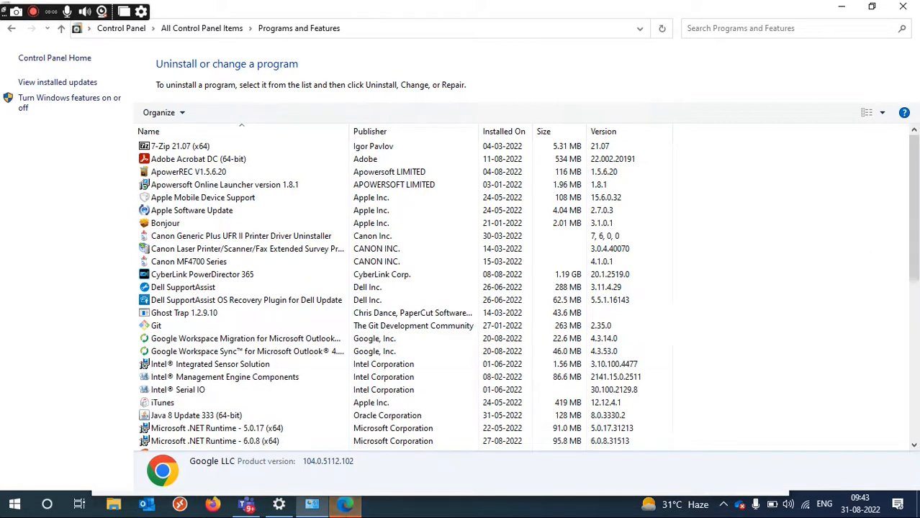
Step: Refresh the list of installed programs, dismiss the page restore prompt in Microsoft Edge, and minimize its Chrome uninstall survey
{"action": "right_click", "coordinate": [850, 266]}
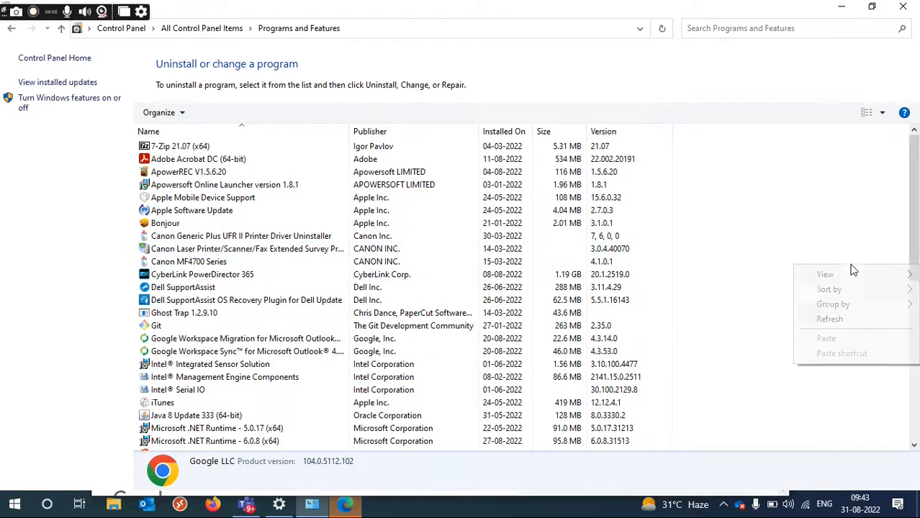
{"action": "left_click", "coordinate": [829, 319]}
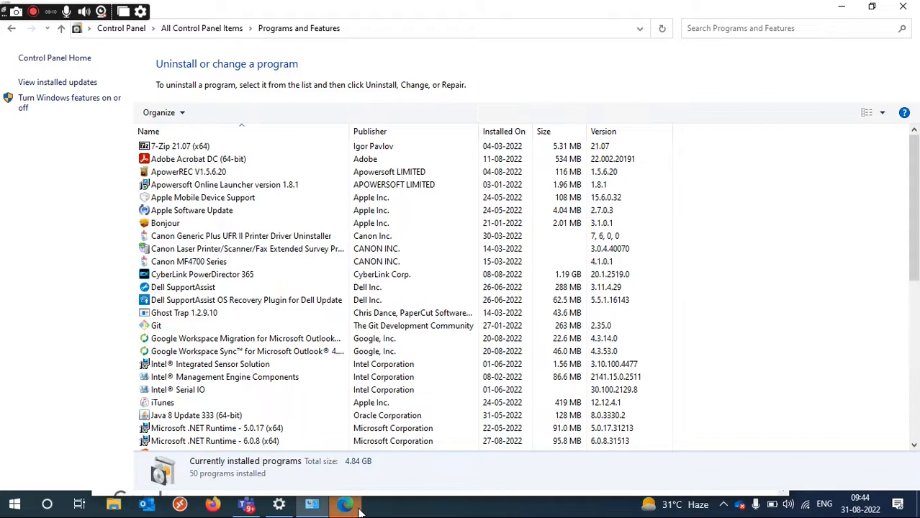
{"action": "left_click", "coordinate": [347, 506]}
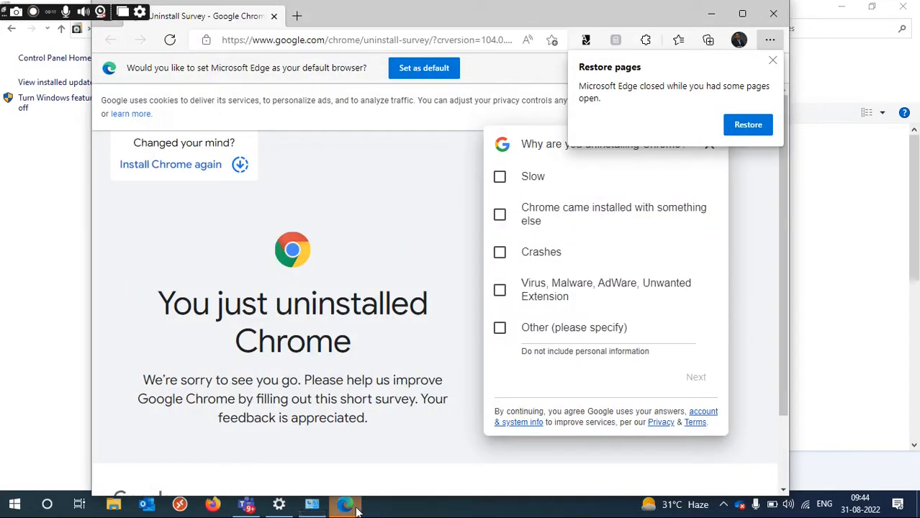
{"action": "left_click", "coordinate": [773, 61]}
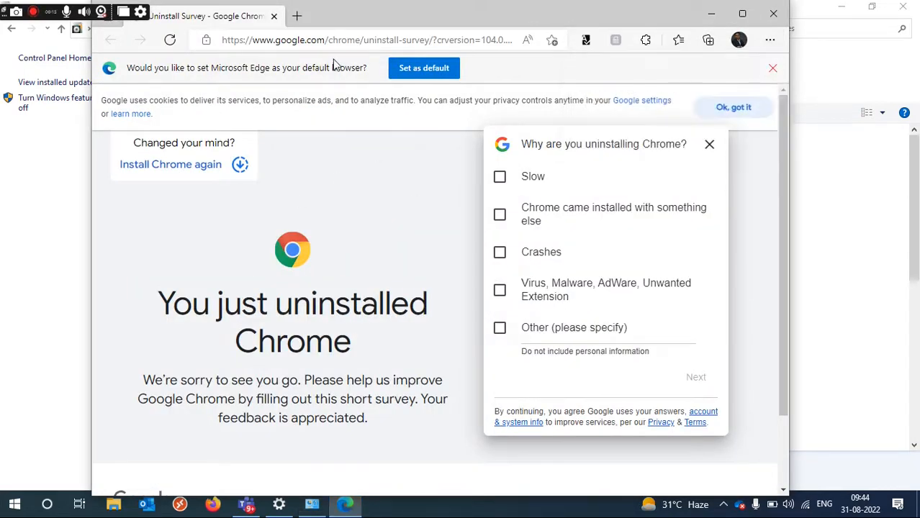
{"action": "left_click", "coordinate": [713, 13]}
Step: Switch back to Windows Settings and reopen Notifications & actions through a search for notifications
{"action": "left_click", "coordinate": [278, 504]}
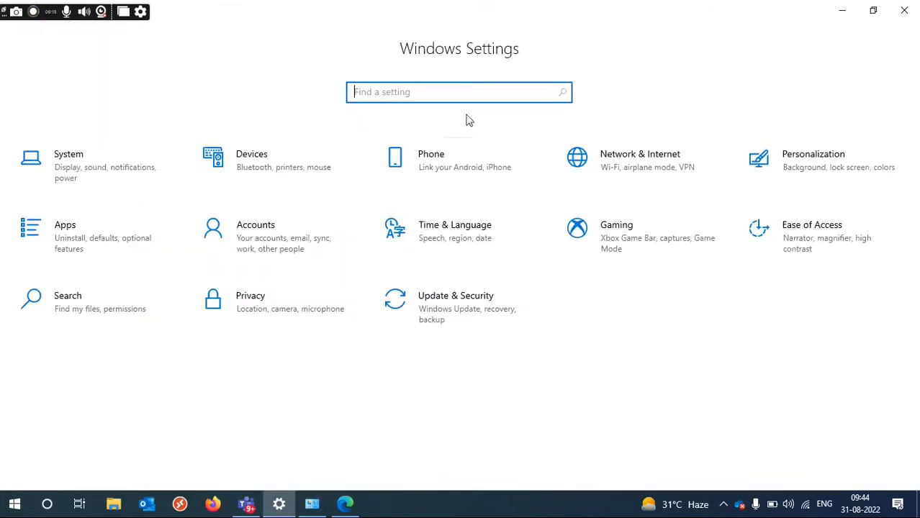
{"action": "type", "text": "notif"}
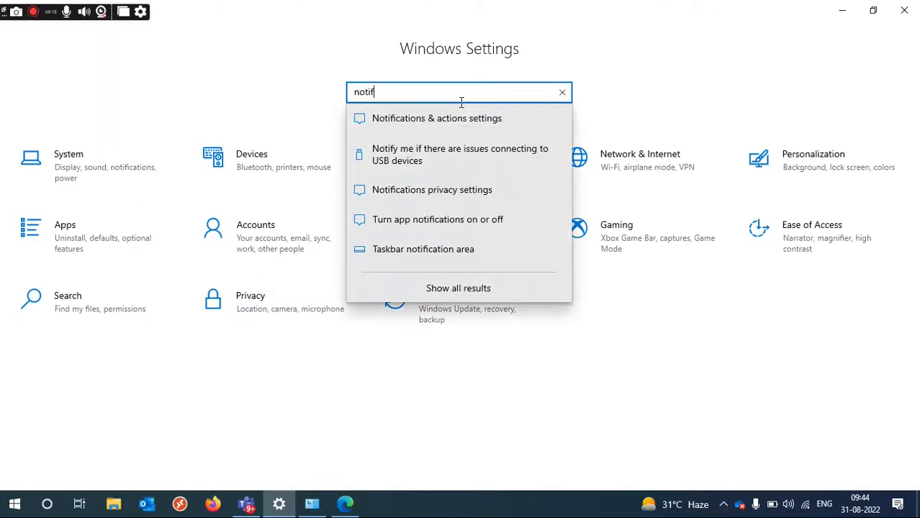
{"action": "type", "text": "ica"}
{"action": "left_click", "coordinate": [472, 123]}
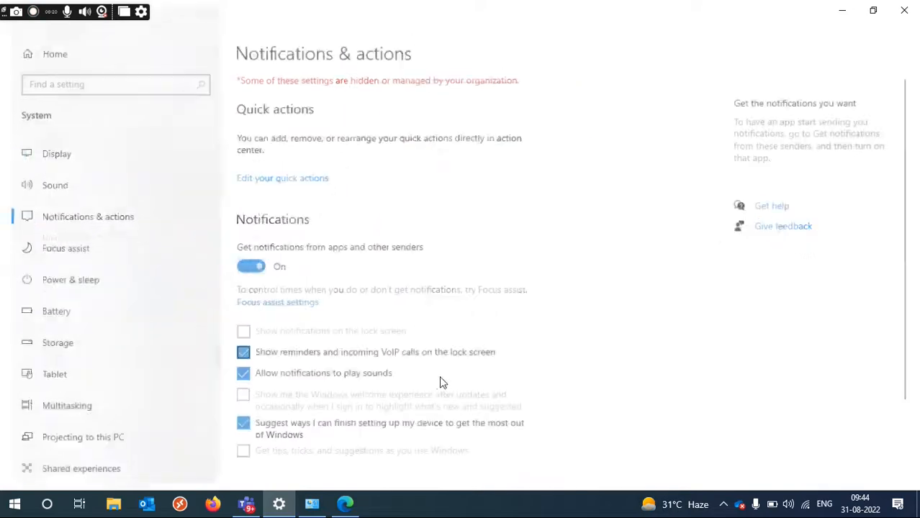
Step: Check the notification senders list in Windows Settings for a Google Chrome entry, and minimize Settings
{"action": "scroll", "coordinate": [353, 320], "scroll_direction": "down", "scroll_amount": 3}
{"action": "scroll", "coordinate": [360, 366], "scroll_direction": "down", "scroll_amount": 12}
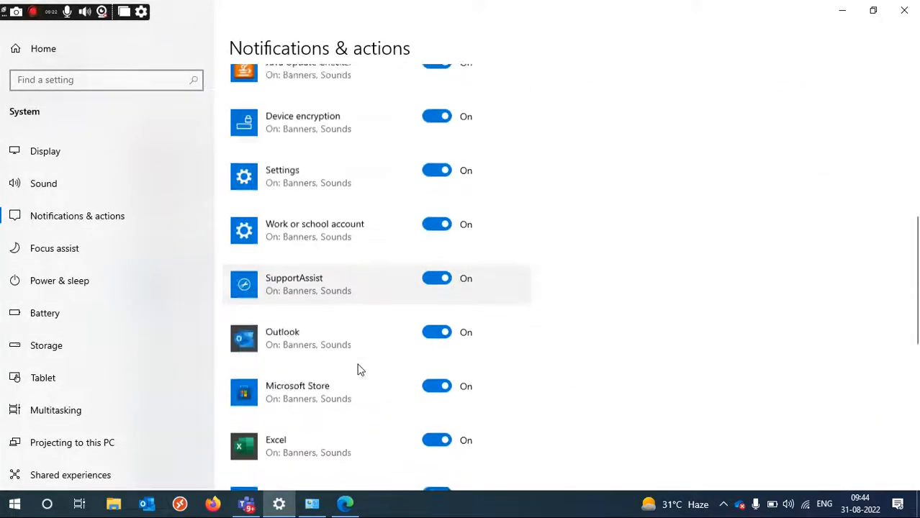
{"action": "scroll", "coordinate": [329, 407], "scroll_direction": "up", "scroll_amount": 15}
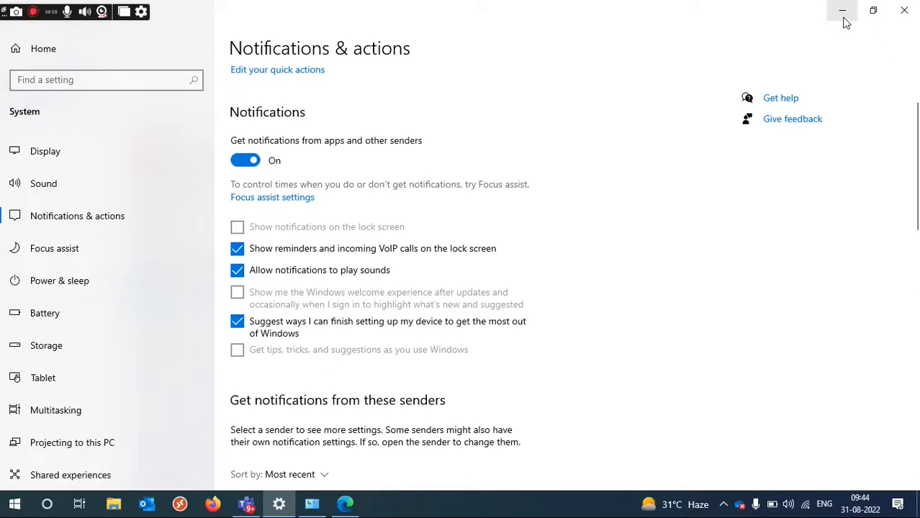
{"action": "scroll", "coordinate": [543, 306], "scroll_direction": "down", "scroll_amount": 6}
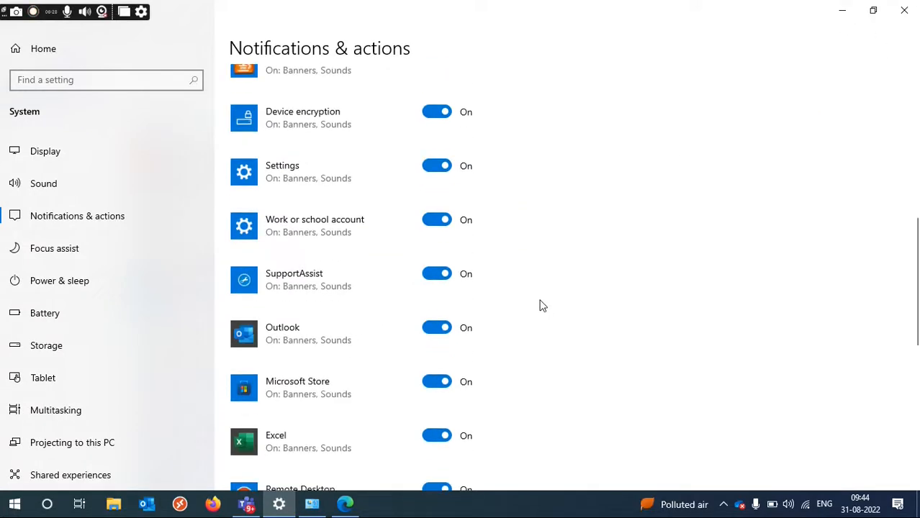
{"action": "scroll", "coordinate": [542, 306], "scroll_direction": "up", "scroll_amount": 3}
{"action": "scroll", "coordinate": [542, 306], "scroll_direction": "down", "scroll_amount": 1}
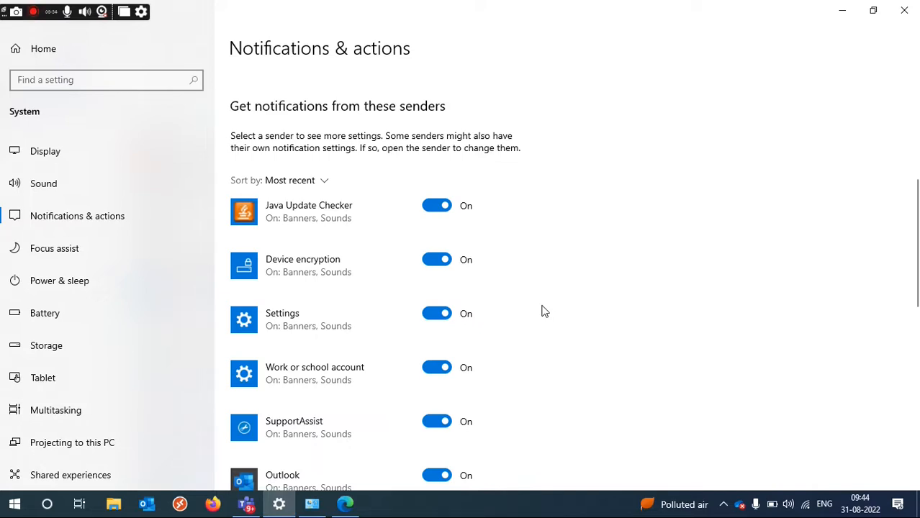
{"action": "left_click", "coordinate": [843, 11]}
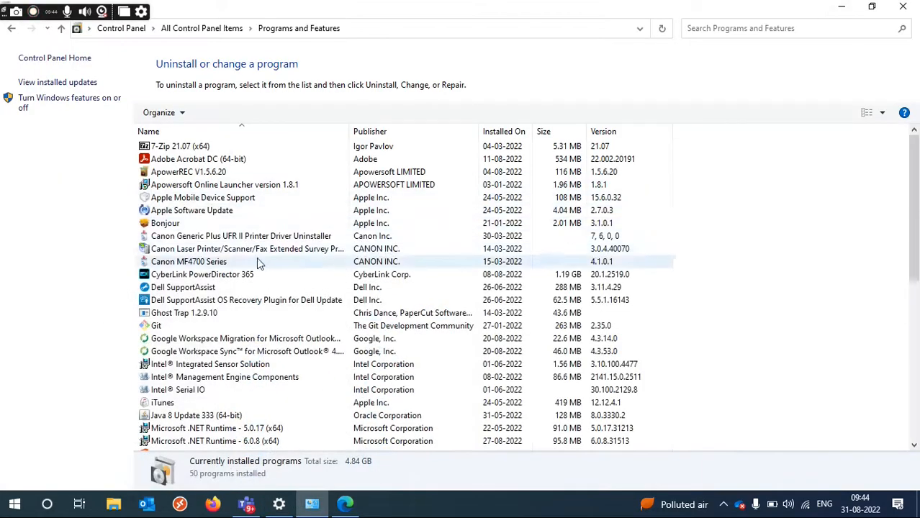
Step: Switch to Microsoft Edge and open the Google homepage in a new tab
{"action": "left_click", "coordinate": [345, 504]}
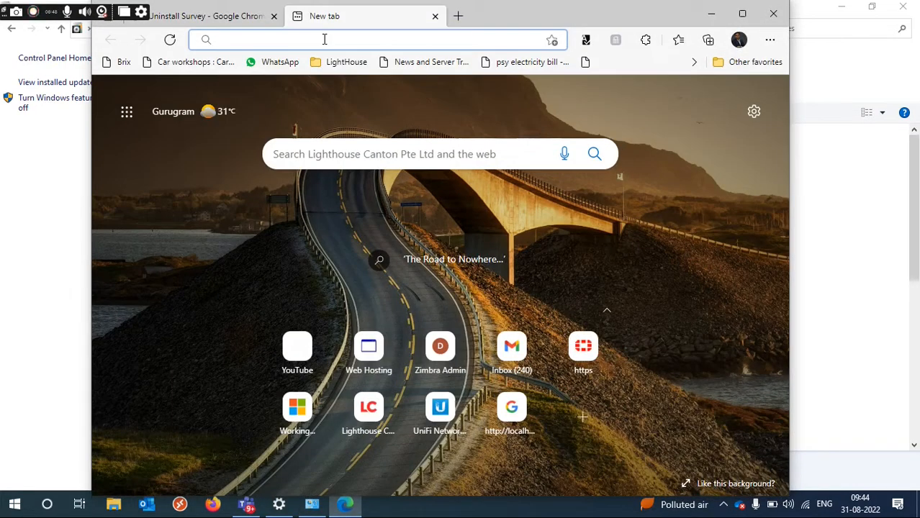
{"action": "type", "text": "goog"}
{"action": "key", "text": "Return"}
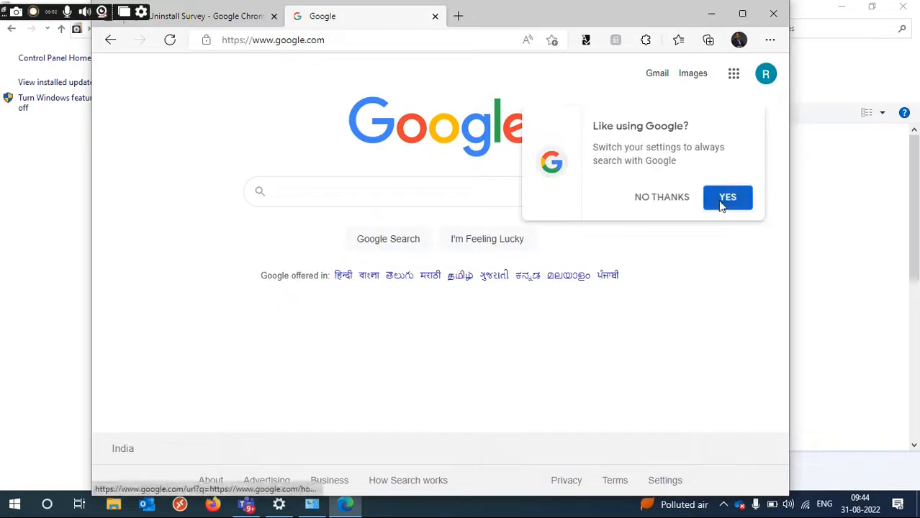
Step: Accept Google's prompt to switch search settings, follow its Chrome recommendation and download the Chrome installer
{"action": "left_click", "coordinate": [716, 202]}
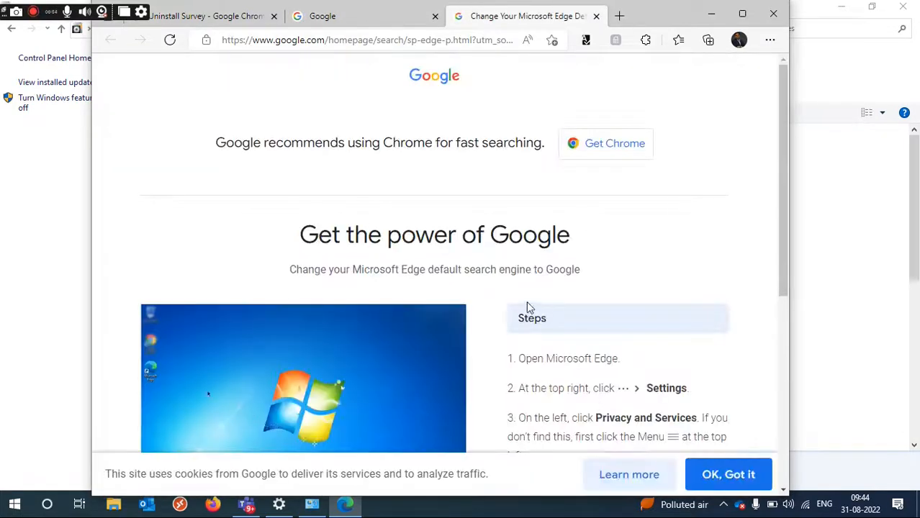
{"action": "scroll", "coordinate": [472, 253], "scroll_direction": "down", "scroll_amount": 4}
{"action": "scroll", "coordinate": [504, 216], "scroll_direction": "up", "scroll_amount": 4}
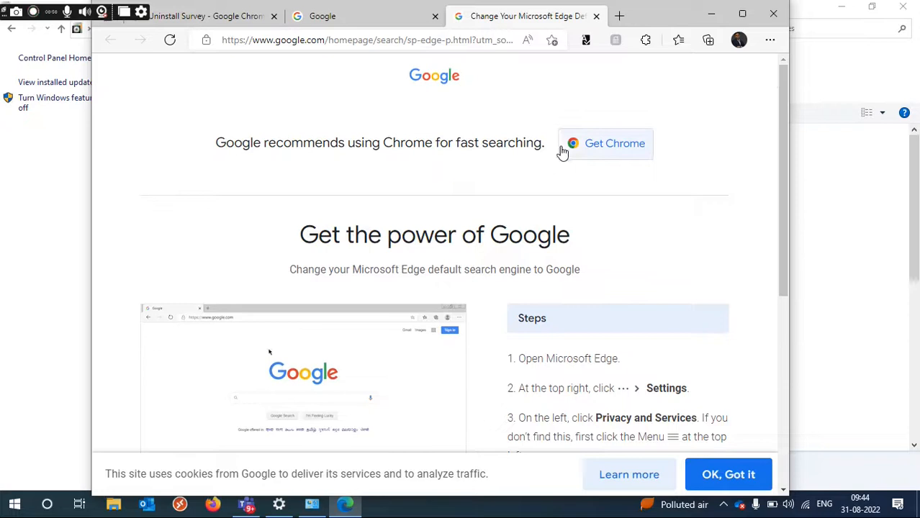
{"action": "left_click", "coordinate": [591, 149]}
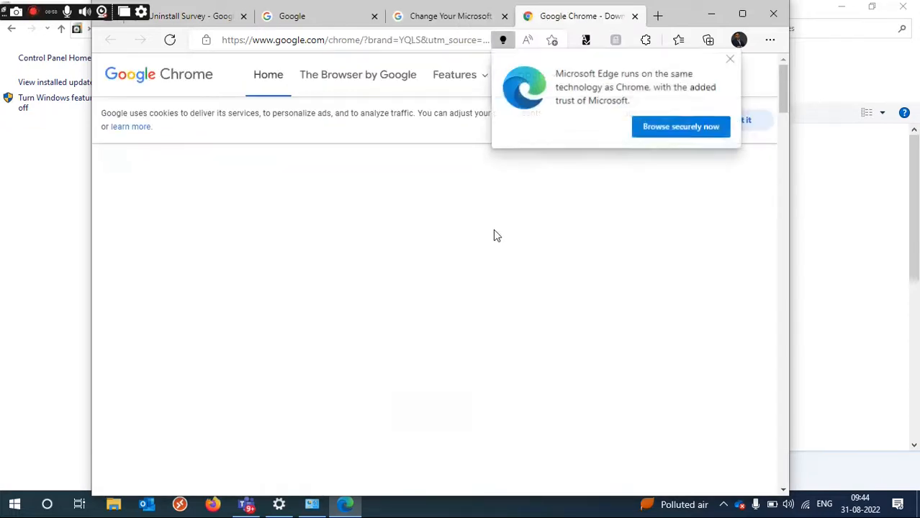
{"action": "left_click", "coordinate": [445, 369]}
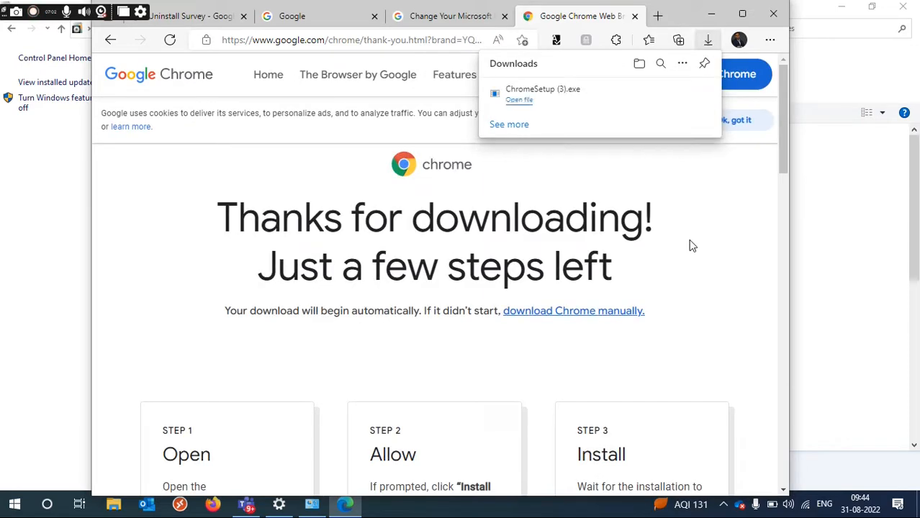
{"action": "left_click", "coordinate": [526, 101]}
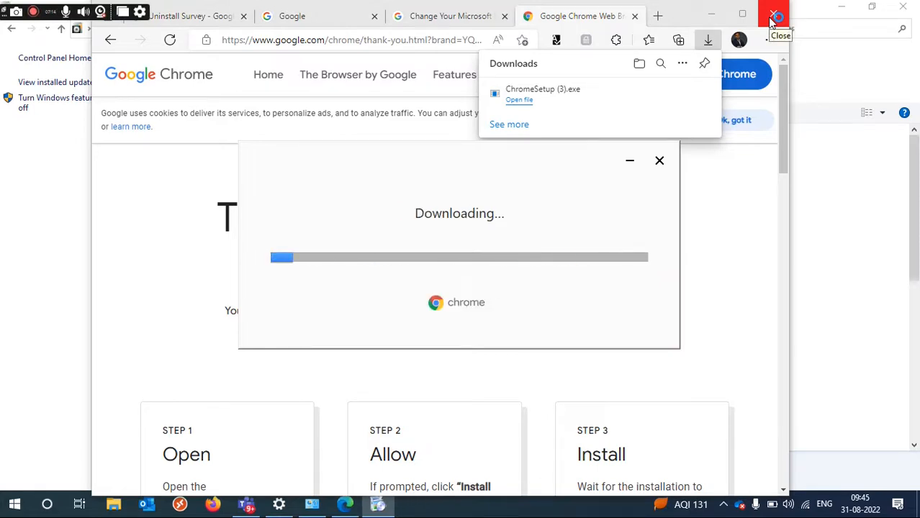
{"action": "left_click", "coordinate": [773, 16]}
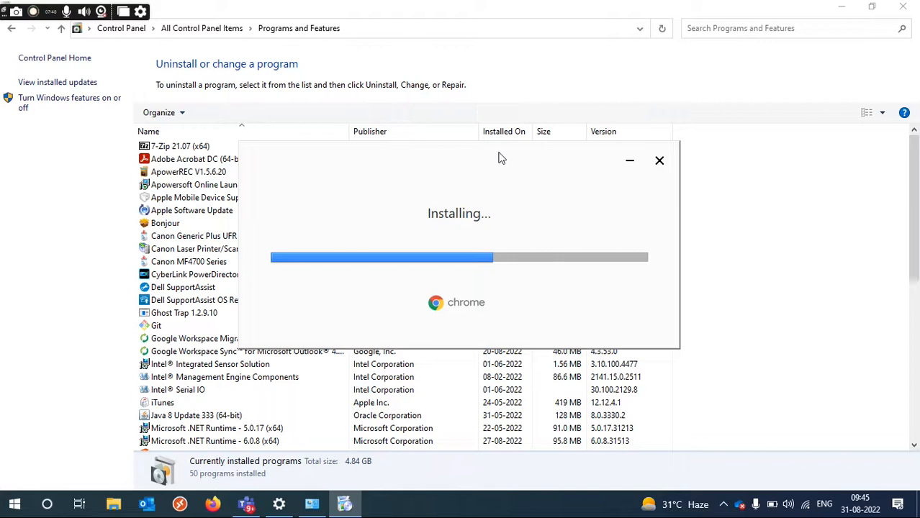
{"action": "left_click_drag", "start_coordinate": [502, 157], "coordinate": [506, 142]}
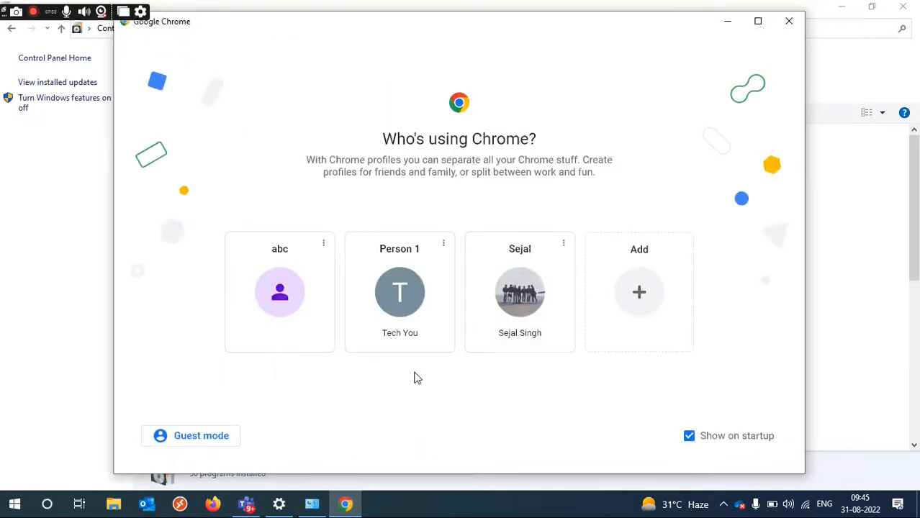
{"action": "left_click", "coordinate": [727, 23]}
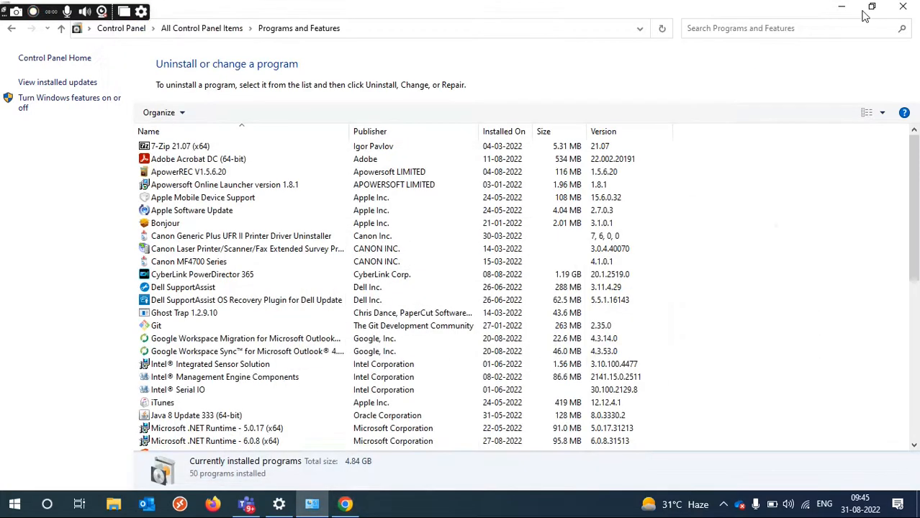
Step: Refresh the list of installed programs to check for Google Chrome, and close Programs and Features
{"action": "right_click", "coordinate": [741, 226]}
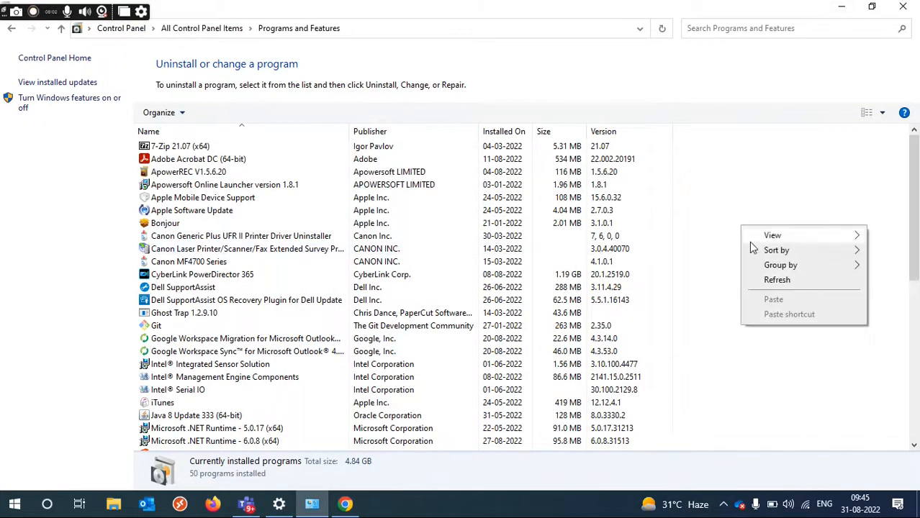
{"action": "left_click", "coordinate": [781, 280]}
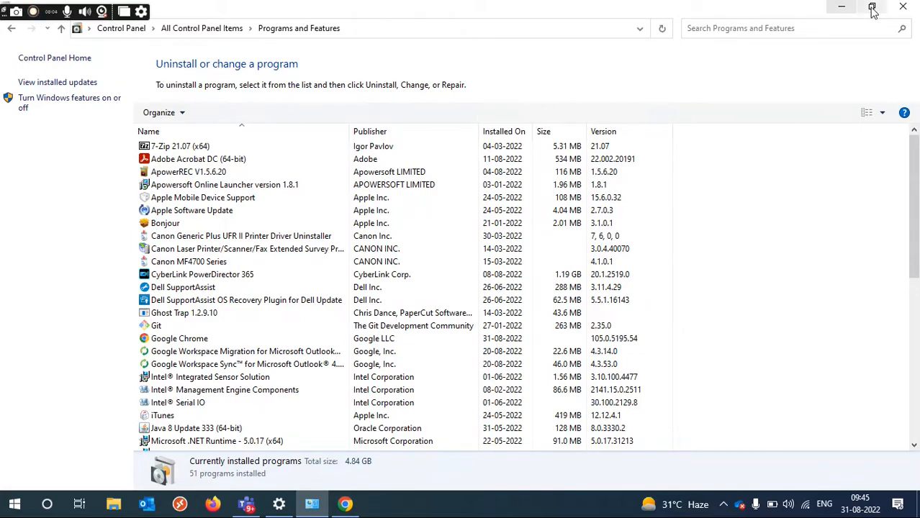
{"action": "left_click", "coordinate": [903, 7]}
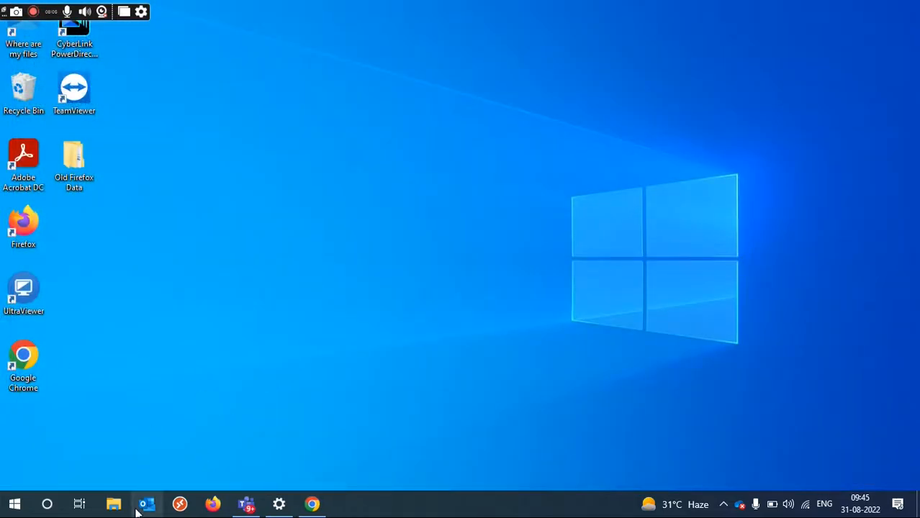
Step: Return to Windows Settings, check the whole notification senders list again for Google Chrome, and minimize Settings
{"action": "left_click", "coordinate": [279, 504]}
{"action": "scroll", "coordinate": [735, 366], "scroll_direction": "down", "scroll_amount": 10}
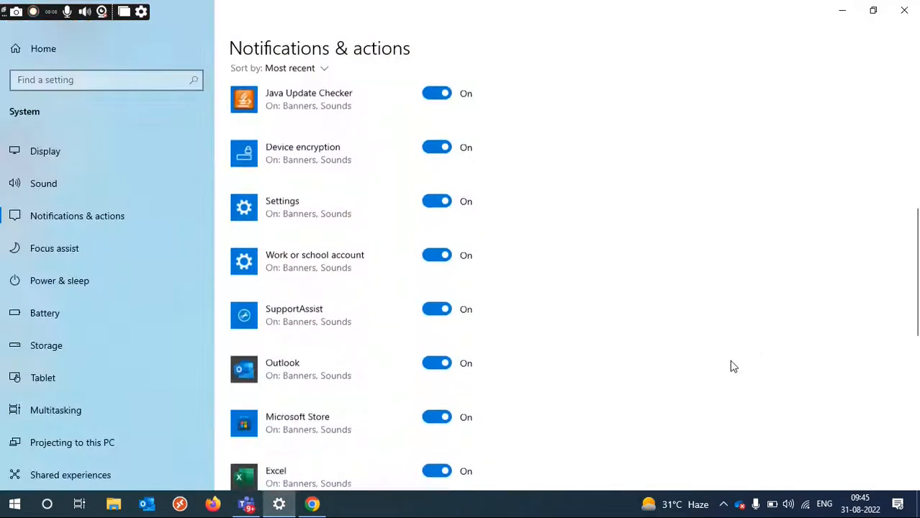
{"action": "scroll", "coordinate": [596, 356], "scroll_direction": "up", "scroll_amount": 15}
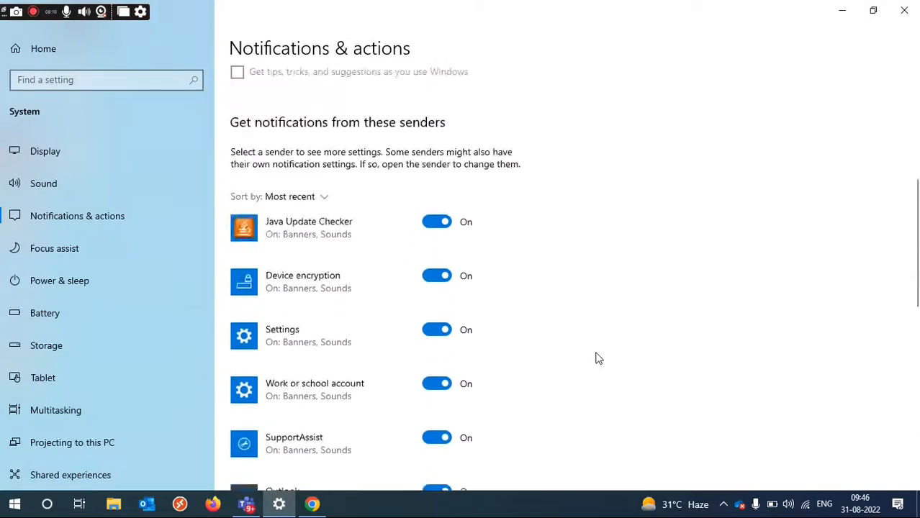
{"action": "scroll", "coordinate": [590, 360], "scroll_direction": "down", "scroll_amount": 3}
{"action": "scroll", "coordinate": [589, 372], "scroll_direction": "down", "scroll_amount": 10}
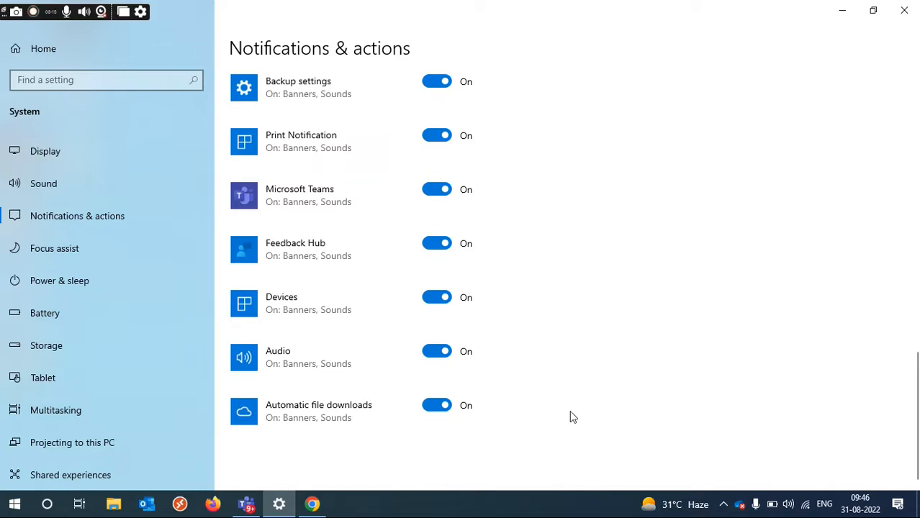
{"action": "scroll", "coordinate": [569, 412], "scroll_direction": "up", "scroll_amount": 5}
{"action": "scroll", "coordinate": [320, 349], "scroll_direction": "up", "scroll_amount": 5}
{"action": "scroll", "coordinate": [321, 349], "scroll_direction": "up", "scroll_amount": 2}
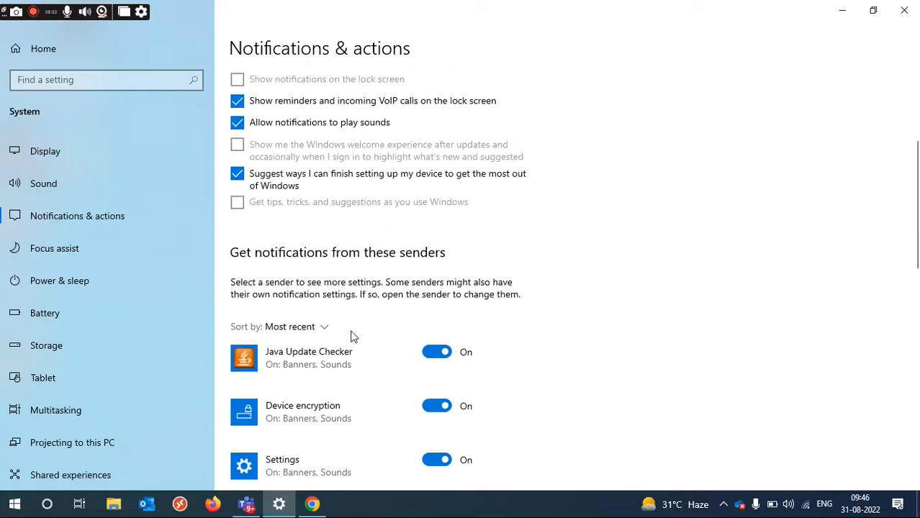
{"action": "scroll", "coordinate": [353, 337], "scroll_direction": "down", "scroll_amount": 4}
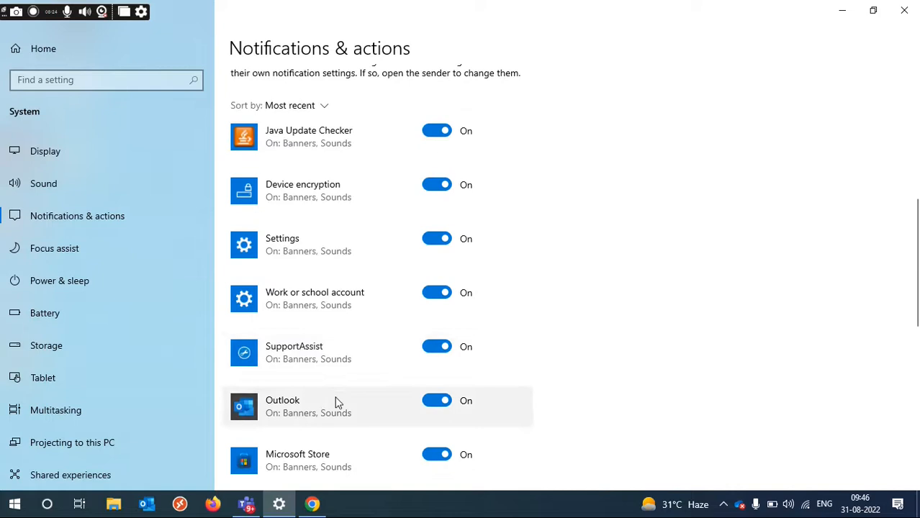
{"action": "left_click", "coordinate": [842, 23]}
Step: Switch to Google Chrome, open the Person 1 profile and maximize its window
{"action": "left_click", "coordinate": [311, 504]}
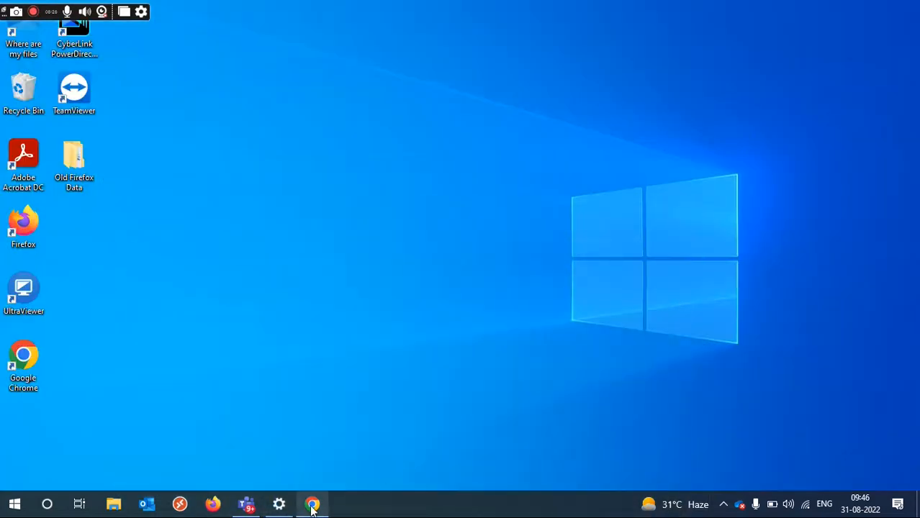
{"action": "left_click", "coordinate": [417, 289]}
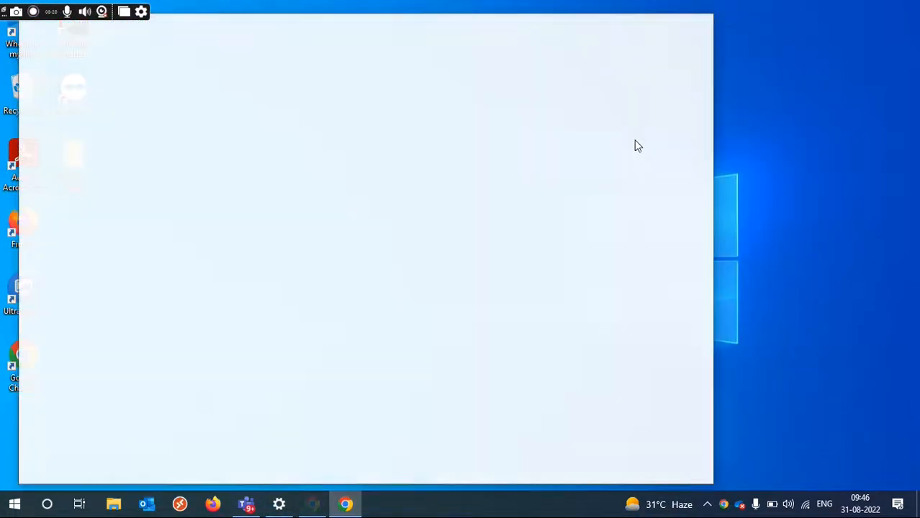
{"action": "left_click", "coordinate": [676, 28]}
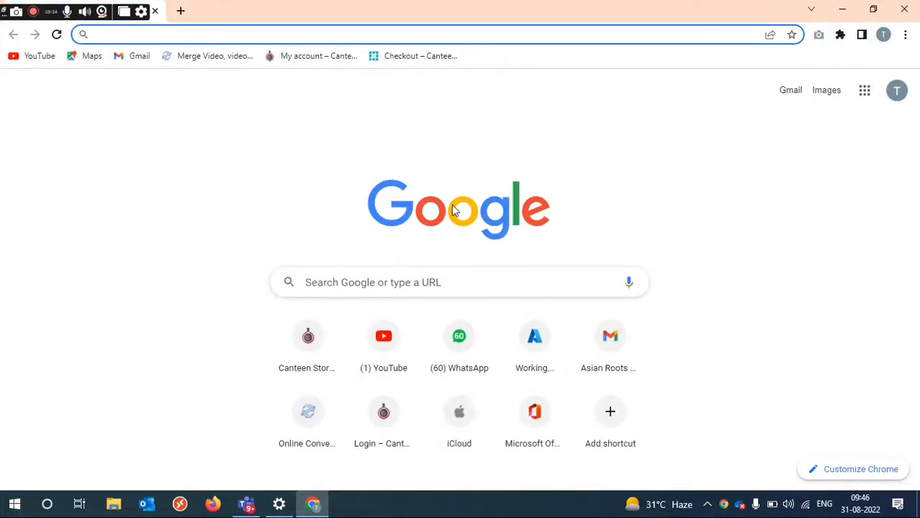
Step: Open Gmail from the new tab page and bring up its full settings
{"action": "left_click", "coordinate": [791, 92]}
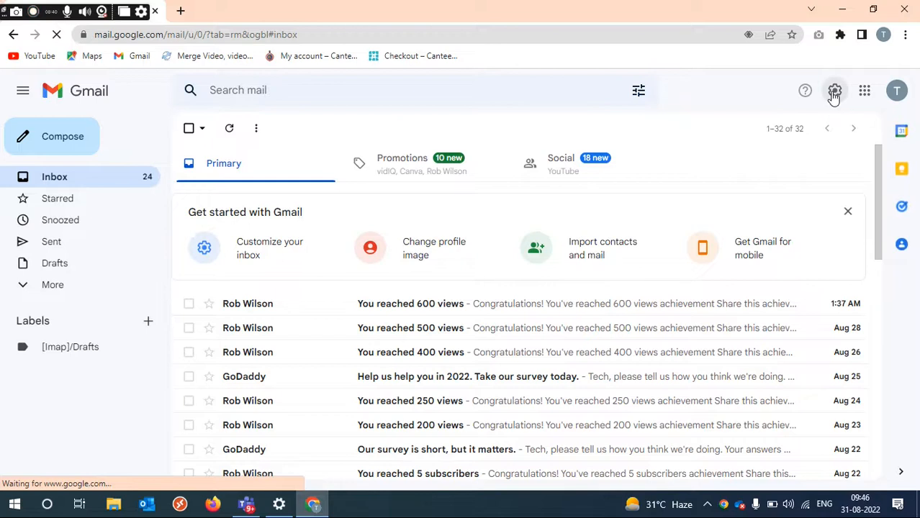
{"action": "left_click", "coordinate": [835, 93]}
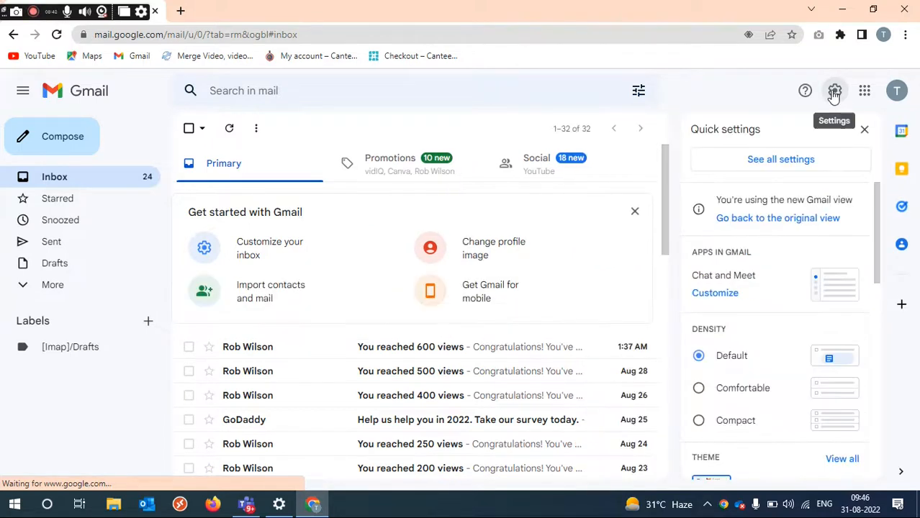
{"action": "left_click", "coordinate": [773, 161]}
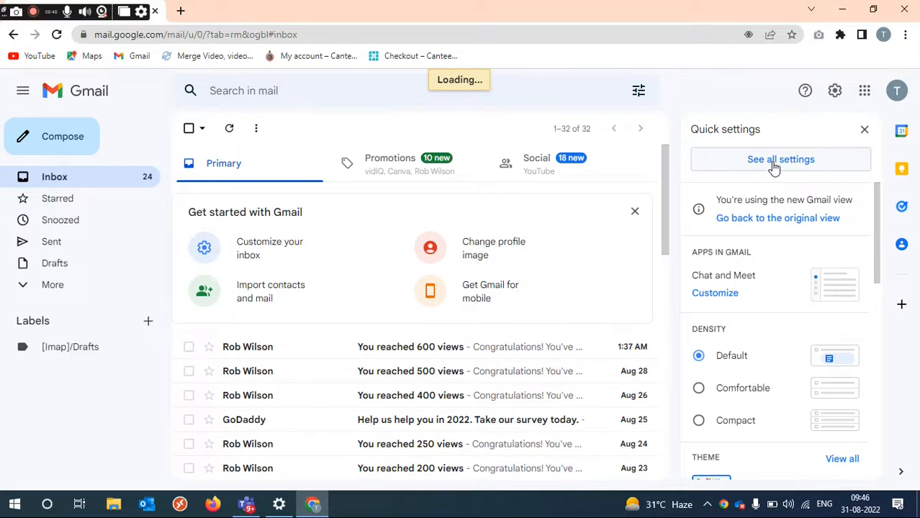
Step: Turn on new mail notifications under Desktop notifications in Gmail's general settings
{"action": "scroll", "coordinate": [341, 384], "scroll_direction": "down", "scroll_amount": 2}
{"action": "scroll", "coordinate": [341, 384], "scroll_direction": "down", "scroll_amount": 5}
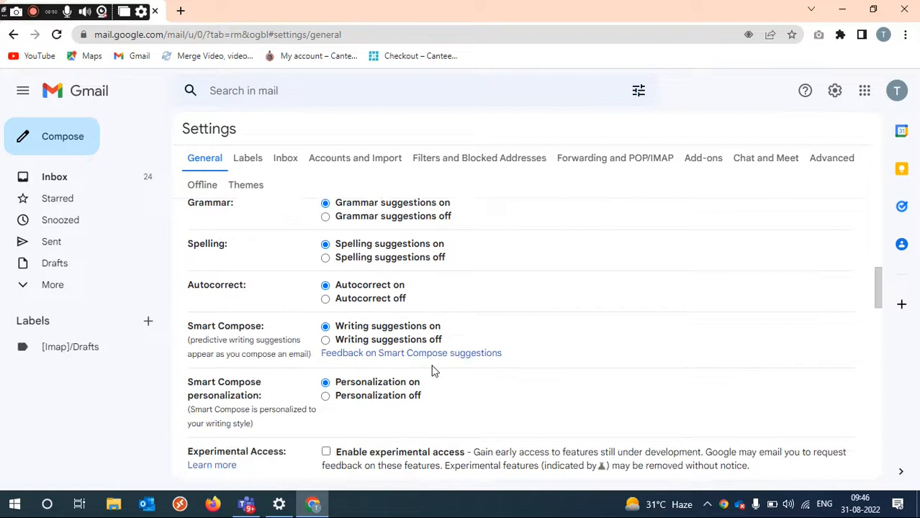
{"action": "scroll", "coordinate": [432, 371], "scroll_direction": "down", "scroll_amount": 6}
{"action": "scroll", "coordinate": [434, 370], "scroll_direction": "down", "scroll_amount": 2}
{"action": "scroll", "coordinate": [434, 369], "scroll_direction": "up", "scroll_amount": 3}
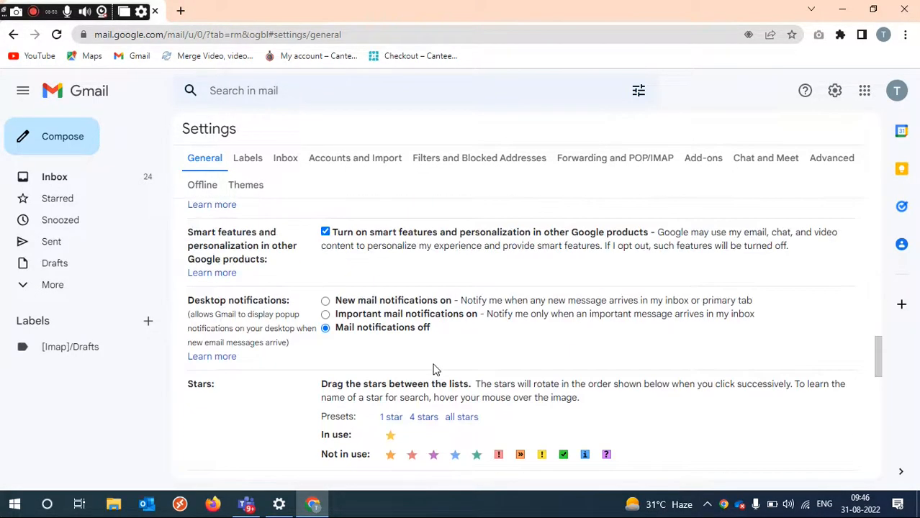
{"action": "left_click", "coordinate": [359, 305]}
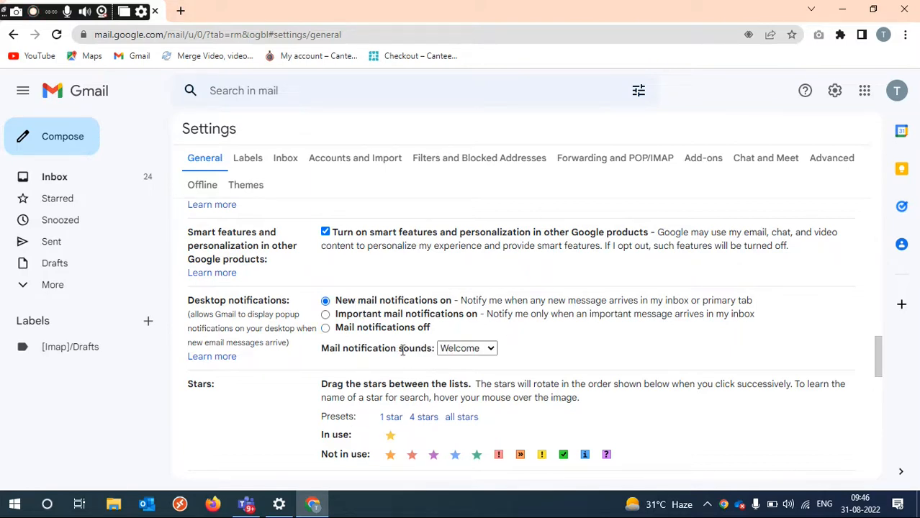
{"action": "scroll", "coordinate": [585, 347], "scroll_direction": "down", "scroll_amount": 3}
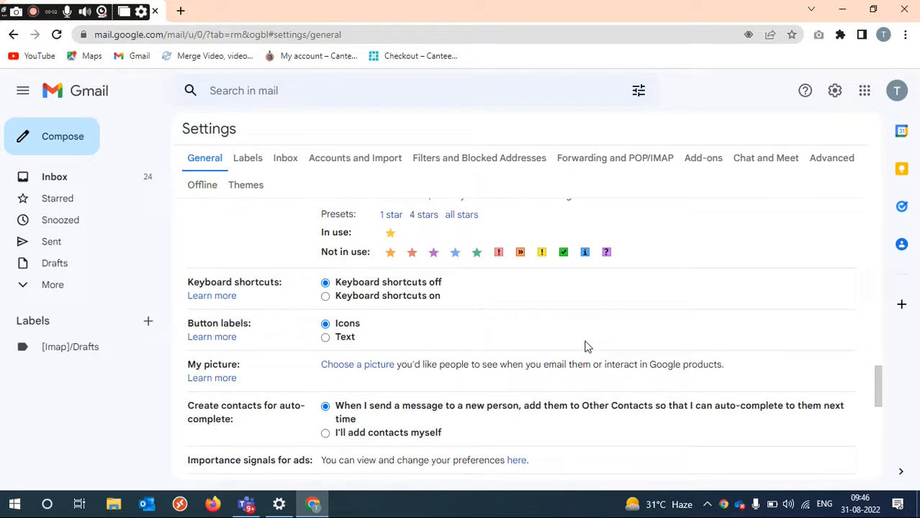
{"action": "scroll", "coordinate": [585, 346], "scroll_direction": "up", "scroll_amount": 8}
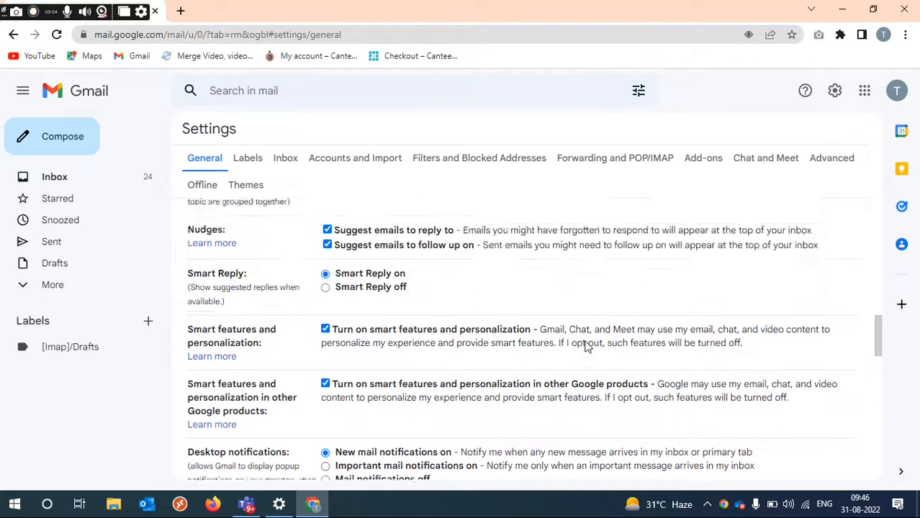
{"action": "scroll", "coordinate": [585, 346], "scroll_direction": "up", "scroll_amount": 4}
{"action": "scroll", "coordinate": [585, 346], "scroll_direction": "down", "scroll_amount": 3}
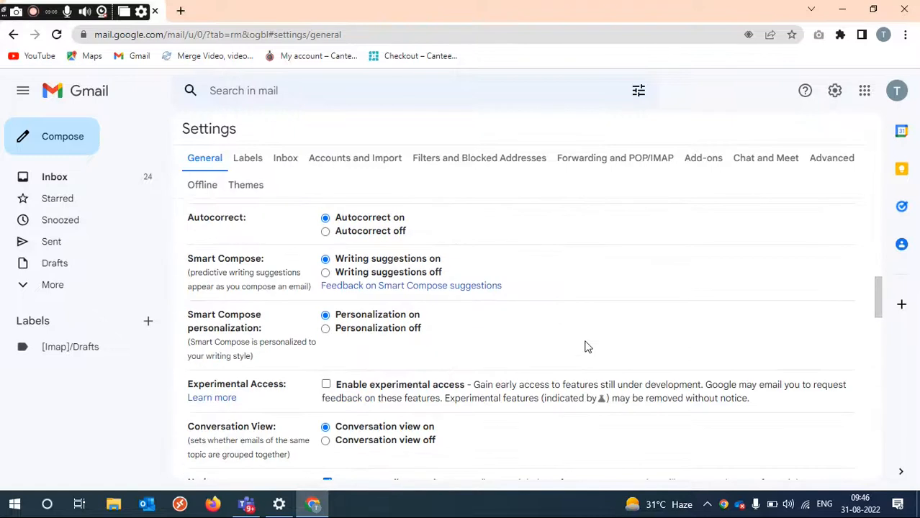
{"action": "scroll", "coordinate": [587, 338], "scroll_direction": "up", "scroll_amount": 1}
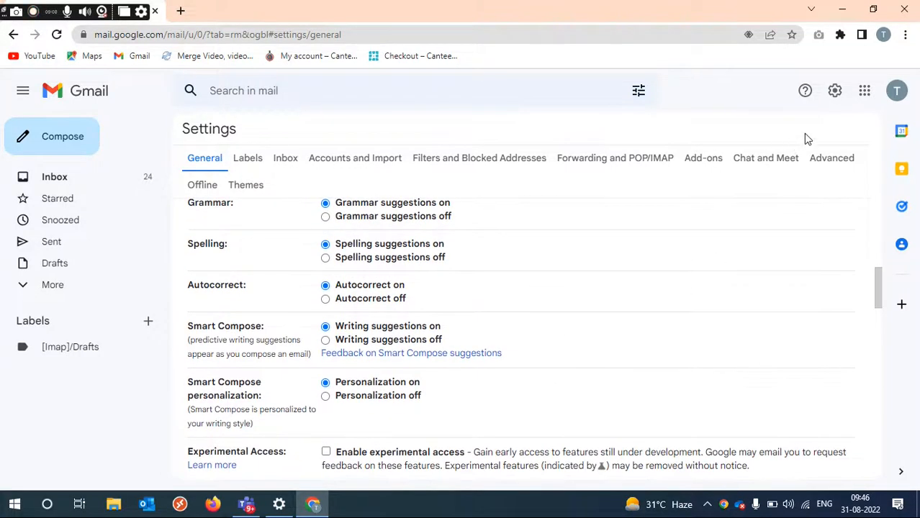
{"action": "left_click", "coordinate": [905, 34]}
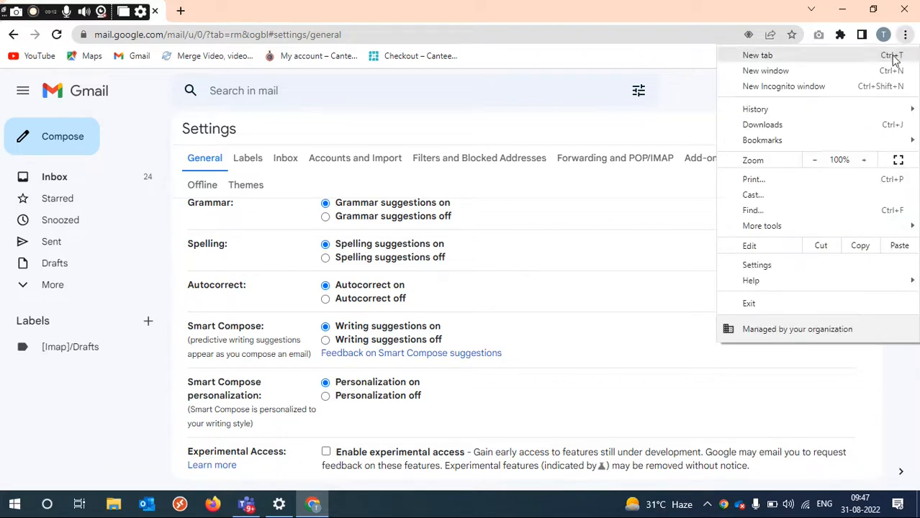
{"action": "left_click", "coordinate": [634, 219]}
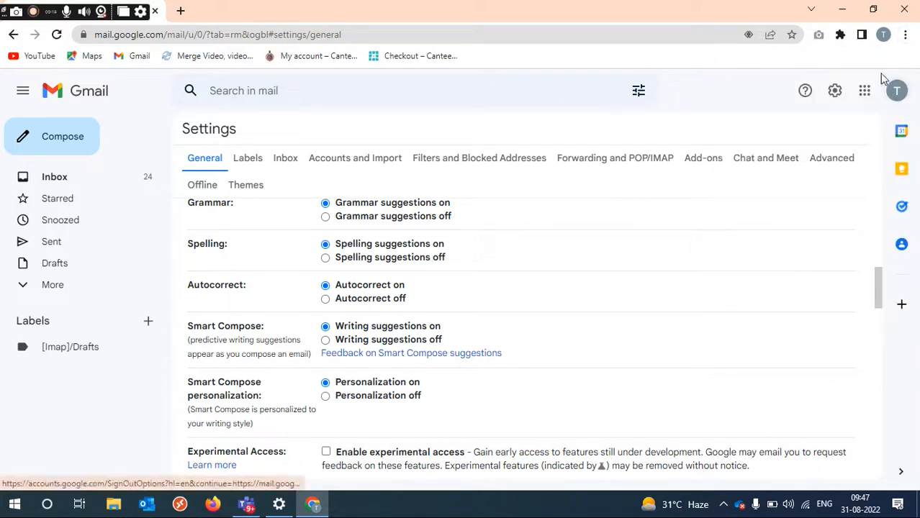
Step: Save the changes made to Gmail's general settings
{"action": "scroll", "coordinate": [490, 329], "scroll_direction": "down", "scroll_amount": 20}
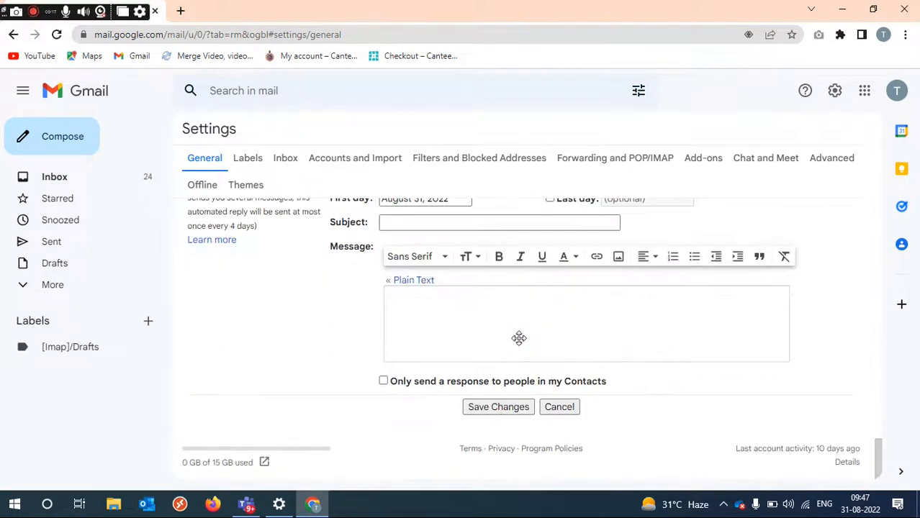
{"action": "left_click", "coordinate": [520, 412]}
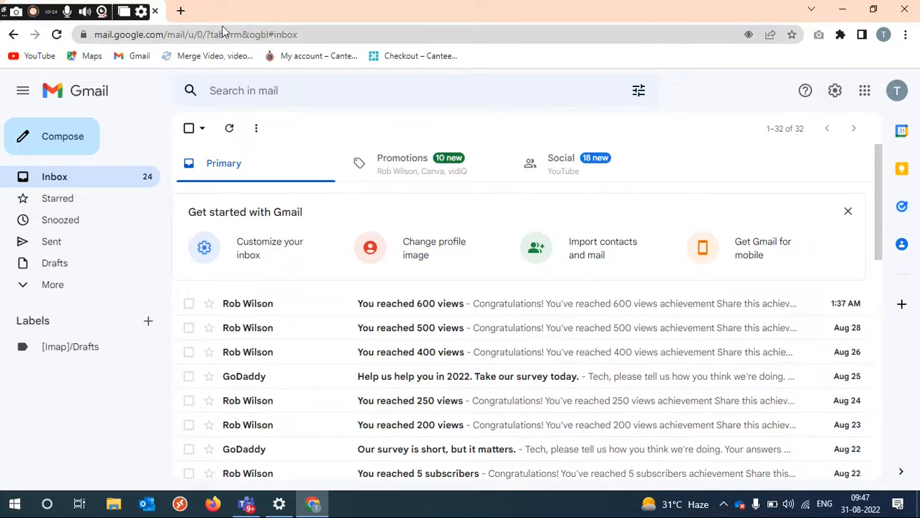
Step: Switch to Windows Settings, reload the Notifications & actions page and turn on notifications for Google Chrome in the senders list
{"action": "left_click", "coordinate": [279, 505]}
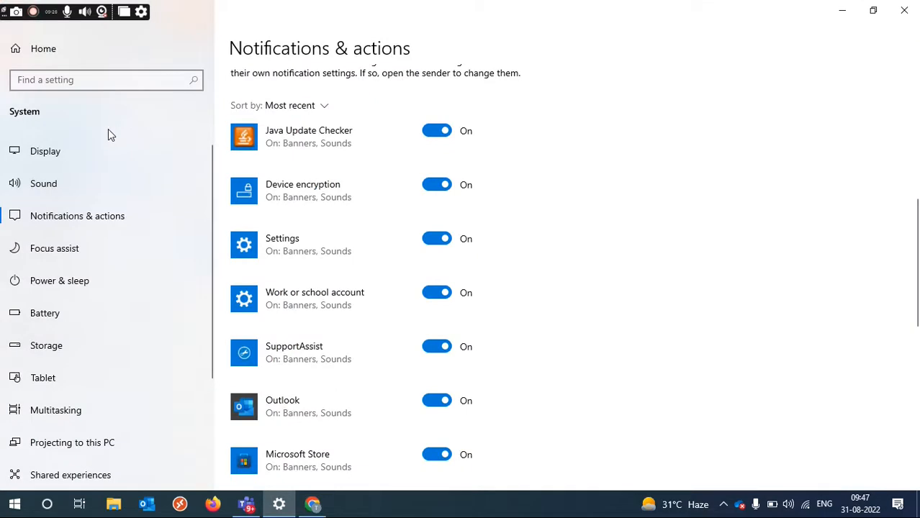
{"action": "left_click", "coordinate": [84, 144]}
{"action": "left_click", "coordinate": [53, 209]}
{"action": "scroll", "coordinate": [360, 323], "scroll_direction": "down", "scroll_amount": 7}
{"action": "scroll", "coordinate": [364, 358], "scroll_direction": "down", "scroll_amount": 8}
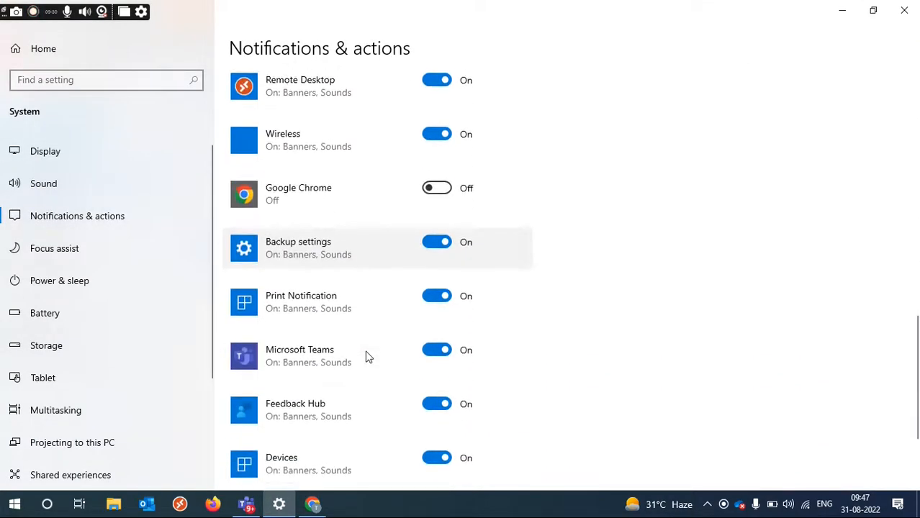
{"action": "scroll", "coordinate": [368, 353], "scroll_direction": "up", "scroll_amount": 2}
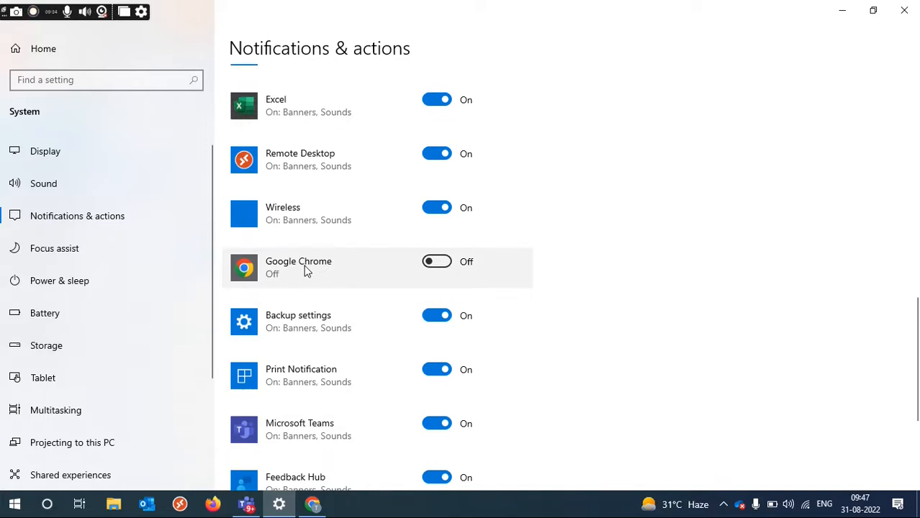
{"action": "left_click", "coordinate": [448, 262]}
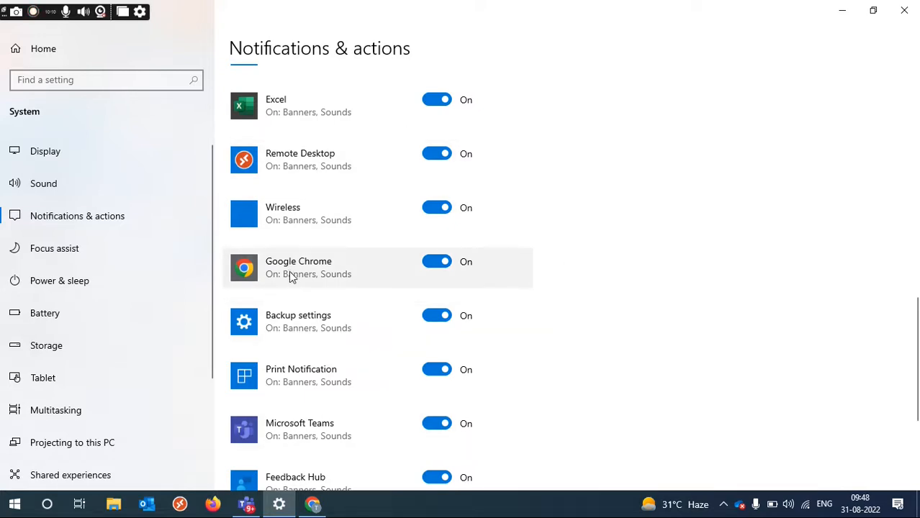
Step: Minimize the Settings and Google Chrome windows to return to the desktop
{"action": "left_click", "coordinate": [842, 10]}
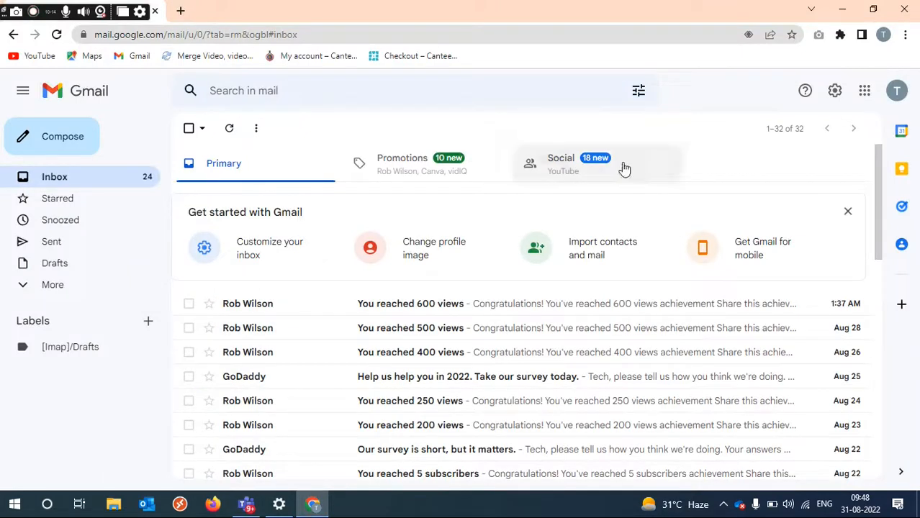
{"action": "left_click", "coordinate": [842, 10]}
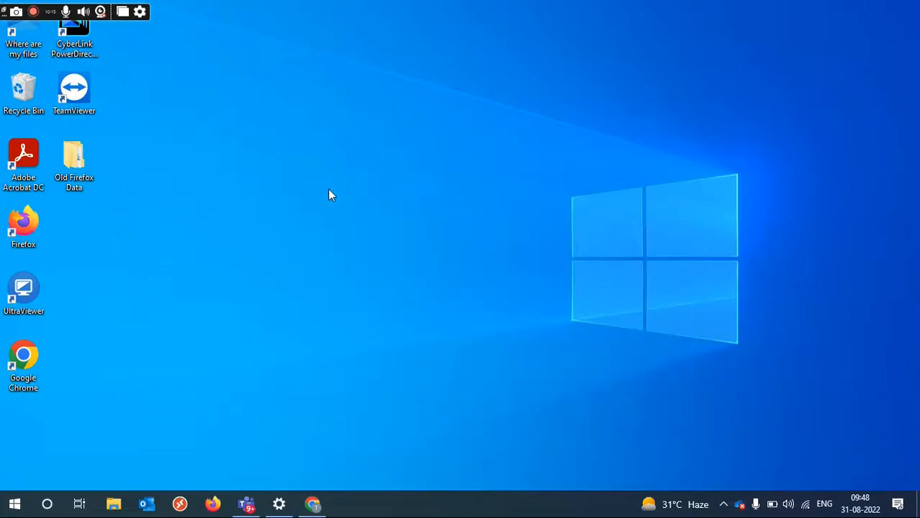